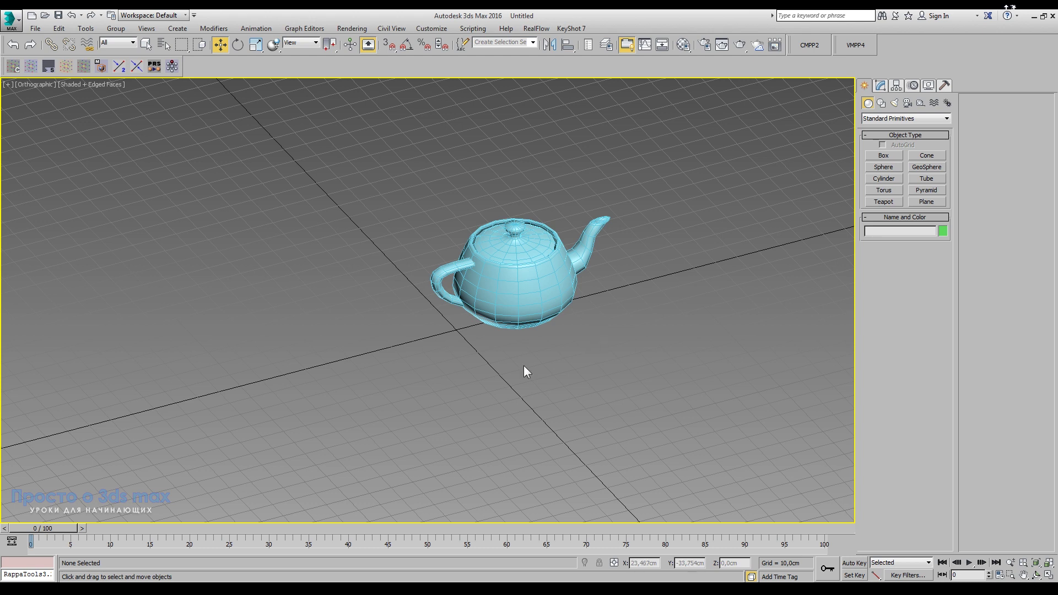
Step: Move the teapot right and further back to X 53.324, Y 5.055 cm, then recentre the view
click(531, 295)
drag(547, 299, 598, 286)
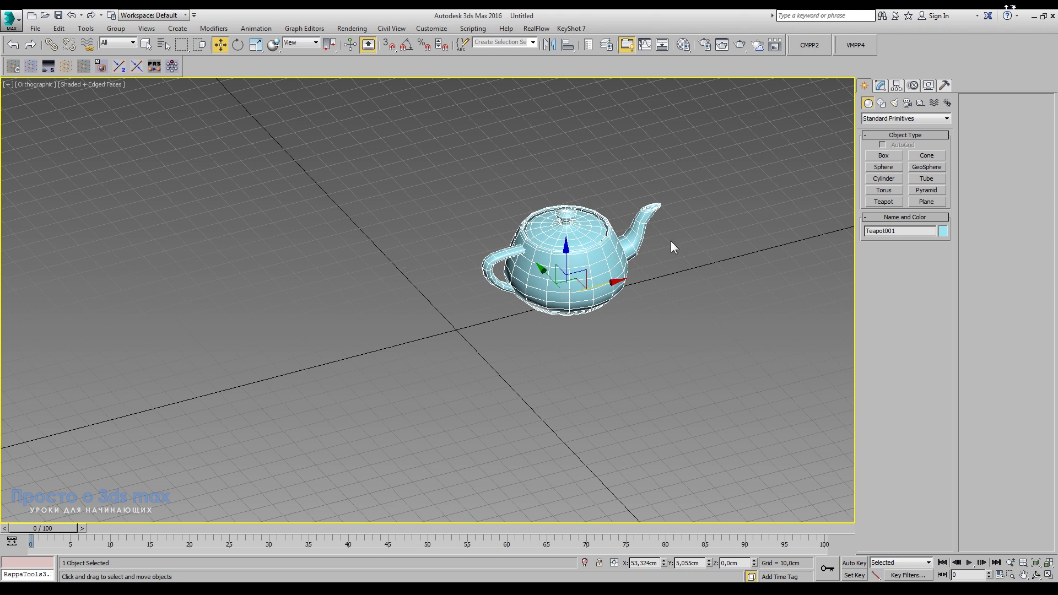
middle_drag(634, 263, 605, 290)
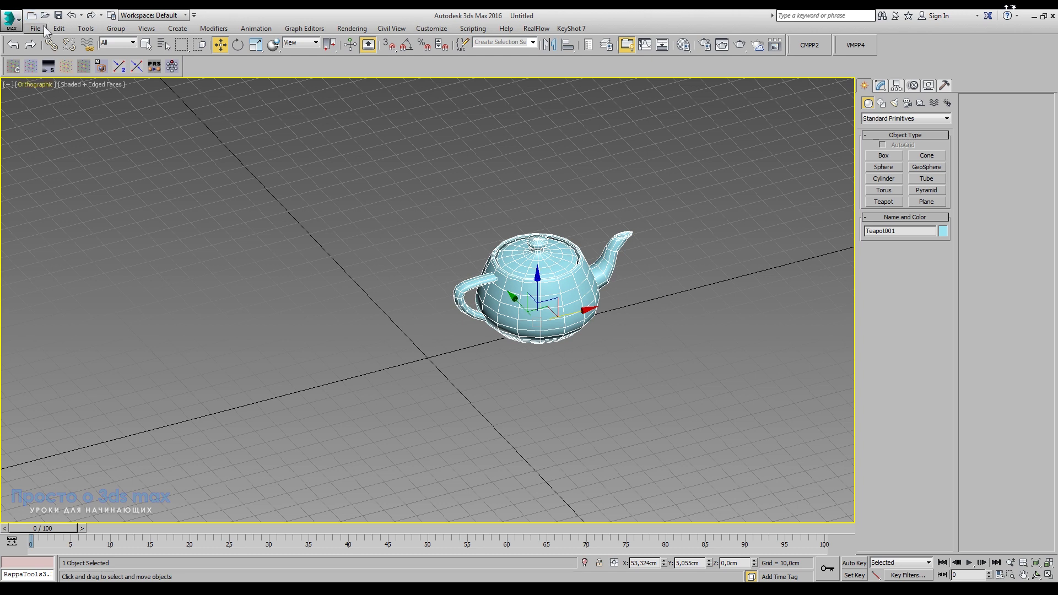
Step: Clone the teapot in place as an independent Copy named Teapot002
click(58, 28)
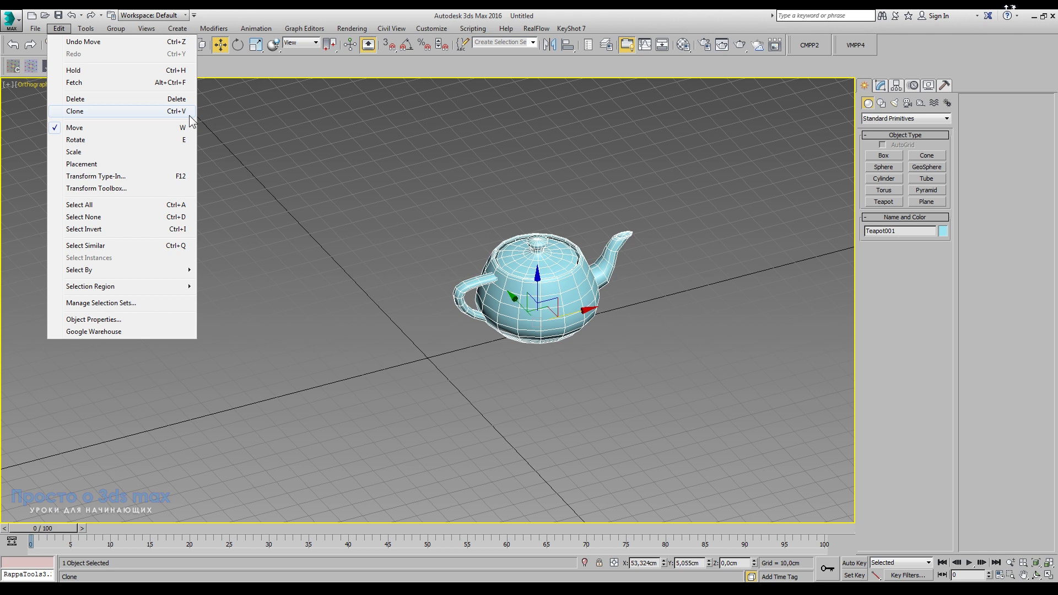
key(ctrl+v)
click(55, 113)
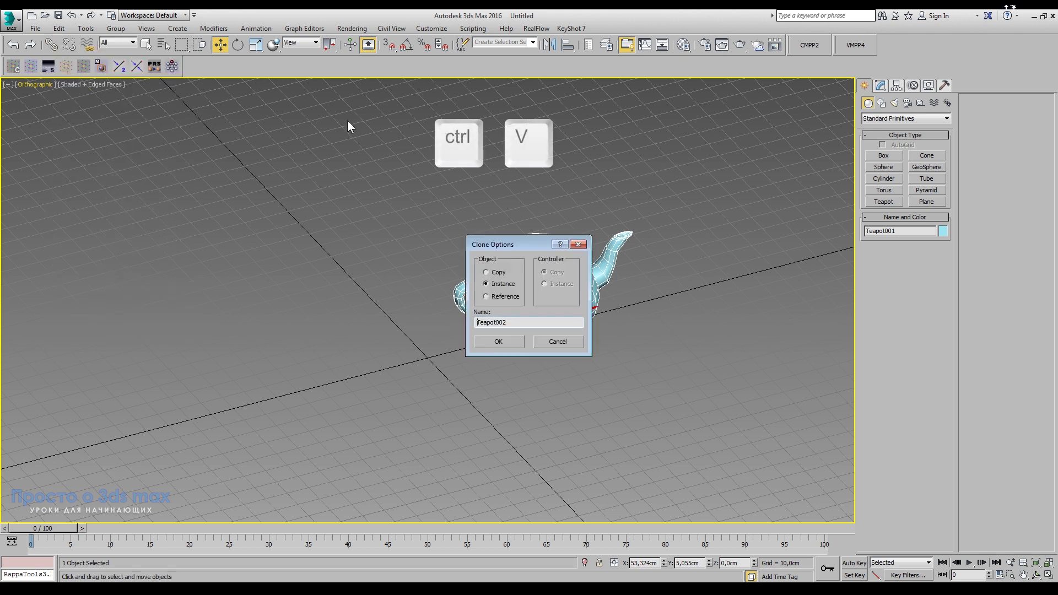
drag(547, 241, 353, 163)
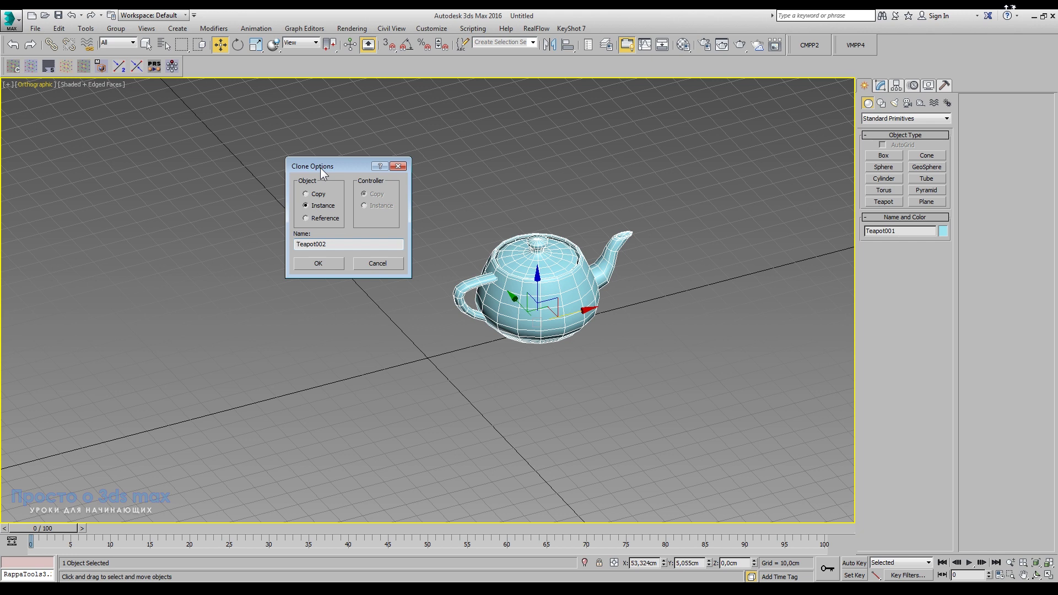
click(307, 194)
click(318, 263)
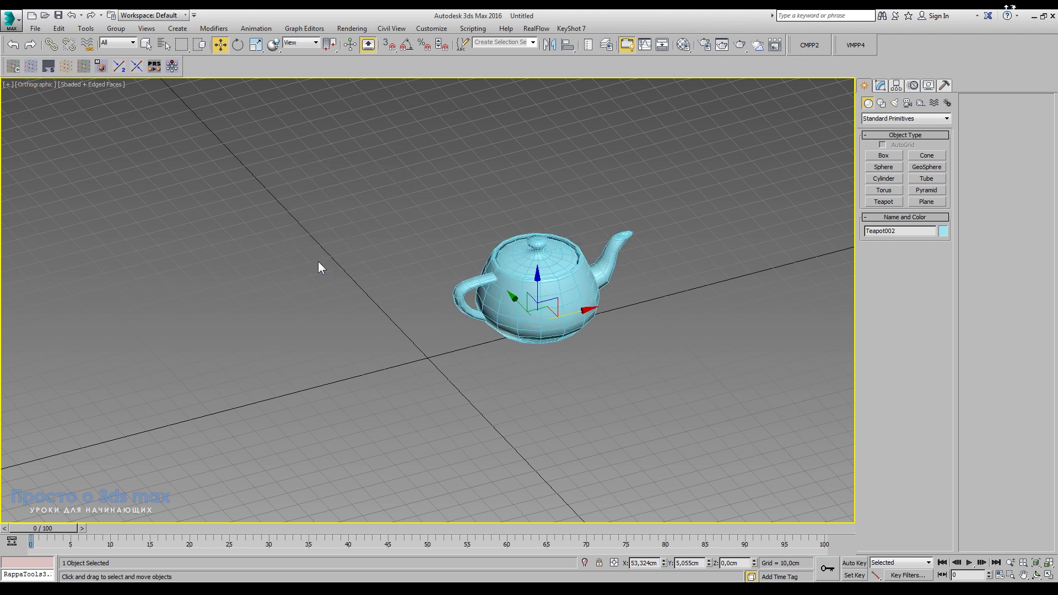
Step: Move the copy Teapot002 to the right of the original, to X 139.047 cm
drag(514, 313, 695, 269)
middle_drag(630, 346, 495, 341)
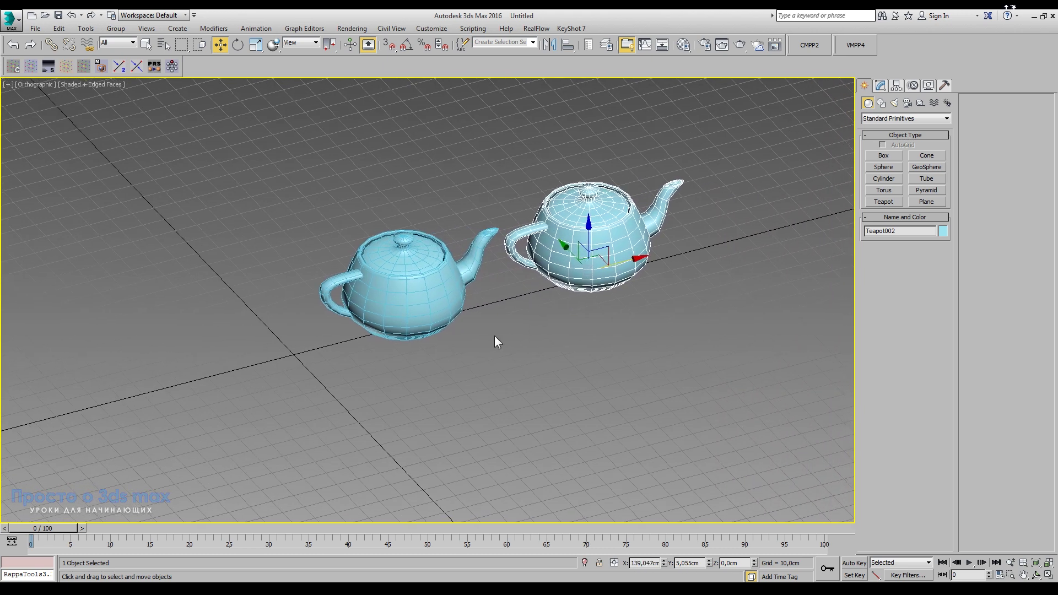
click(415, 279)
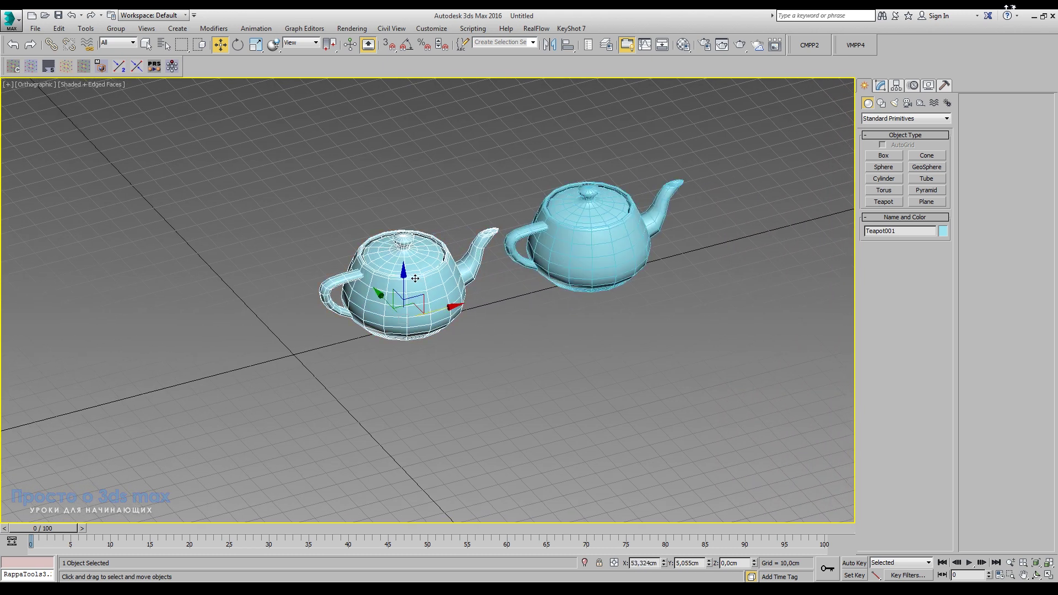
click(588, 254)
Step: Adjust the left teapot's Radius in the Modify panel parameters
click(391, 281)
click(880, 87)
click(885, 310)
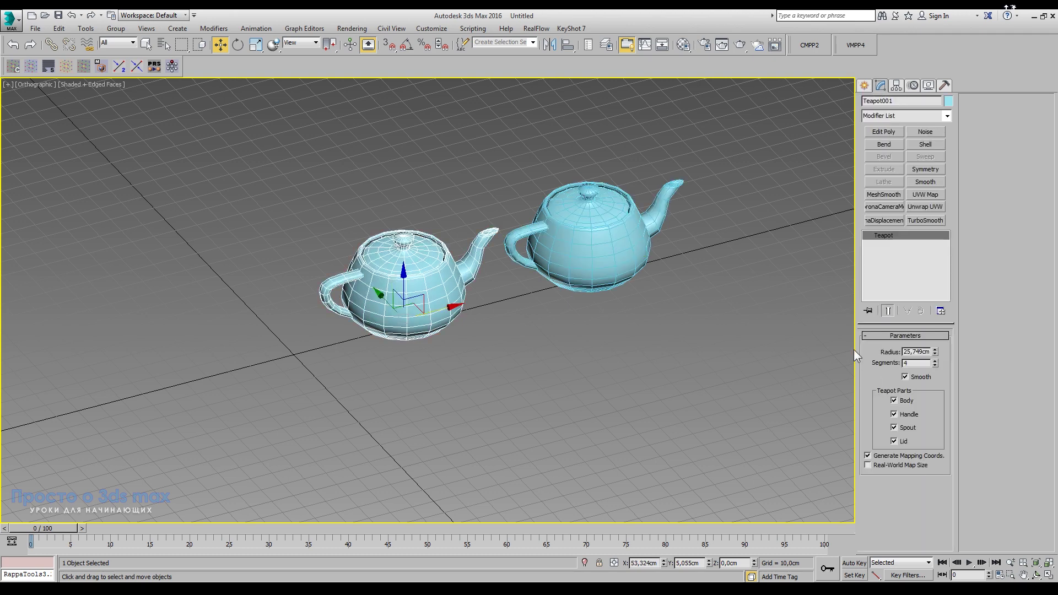
mouse_move(936, 351)
mouse_down()
mouse_move(939, 322)
mouse_move(938, 365)
mouse_up()
click(634, 243)
Step: Clone the left teapot as an Instance named Teapot2
key(ctrl+v)
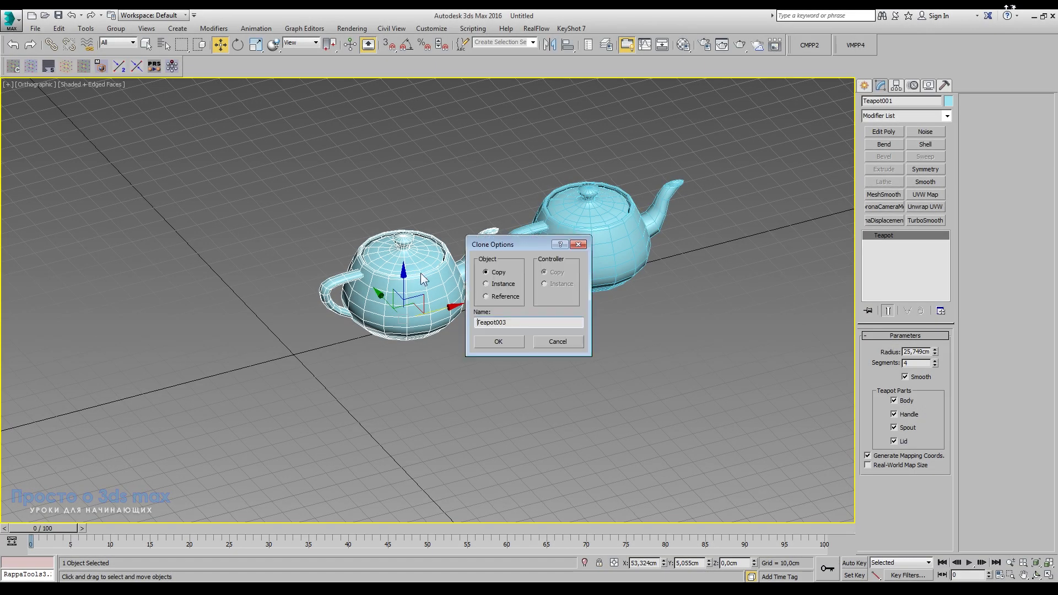
drag(527, 246, 633, 298)
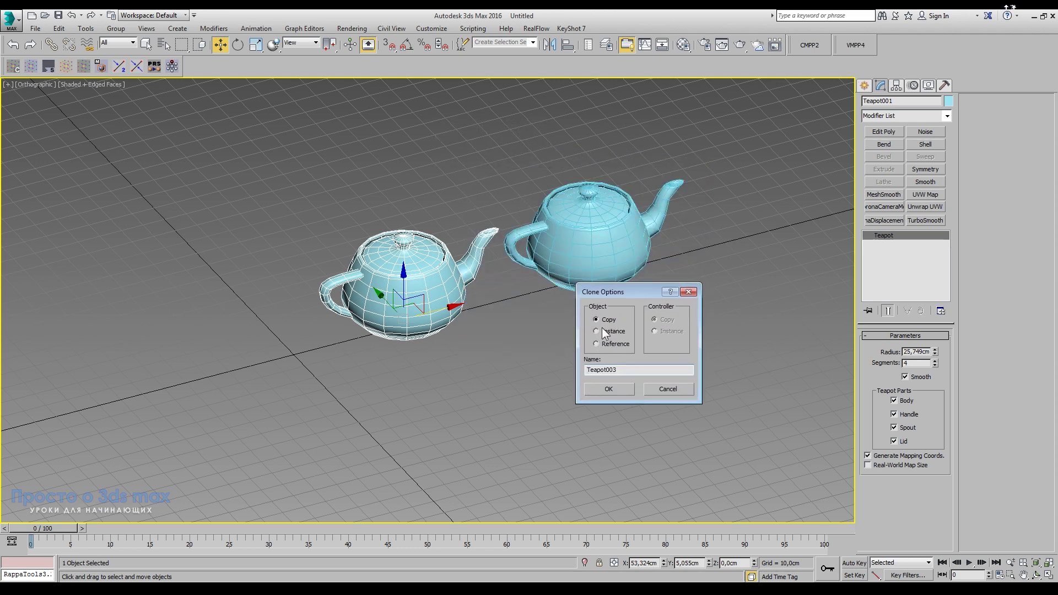
click(603, 331)
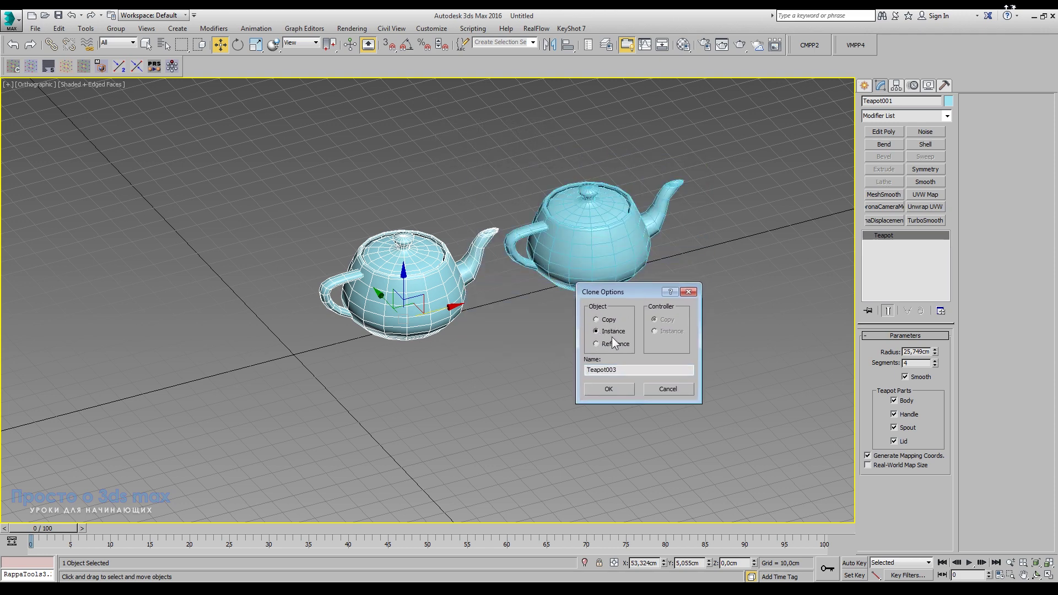
double_click(601, 370)
drag(606, 370, 624, 370)
text(2)
click(603, 389)
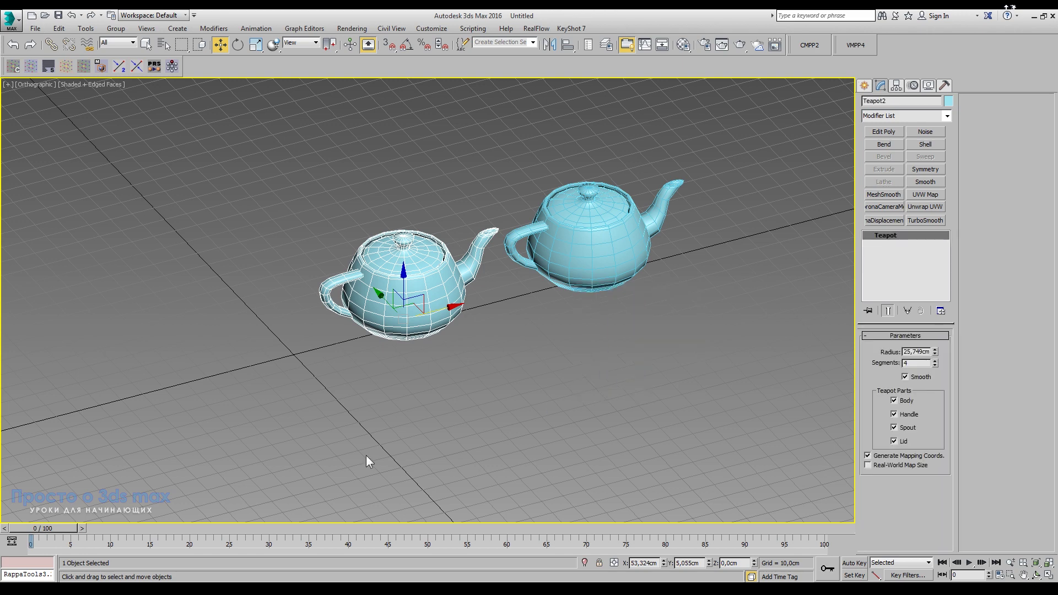
Step: Move Teapot2 forward to Y -81.456 cm and give the linked teapots radius 23.393 cm and 7 segments
drag(382, 297, 475, 395)
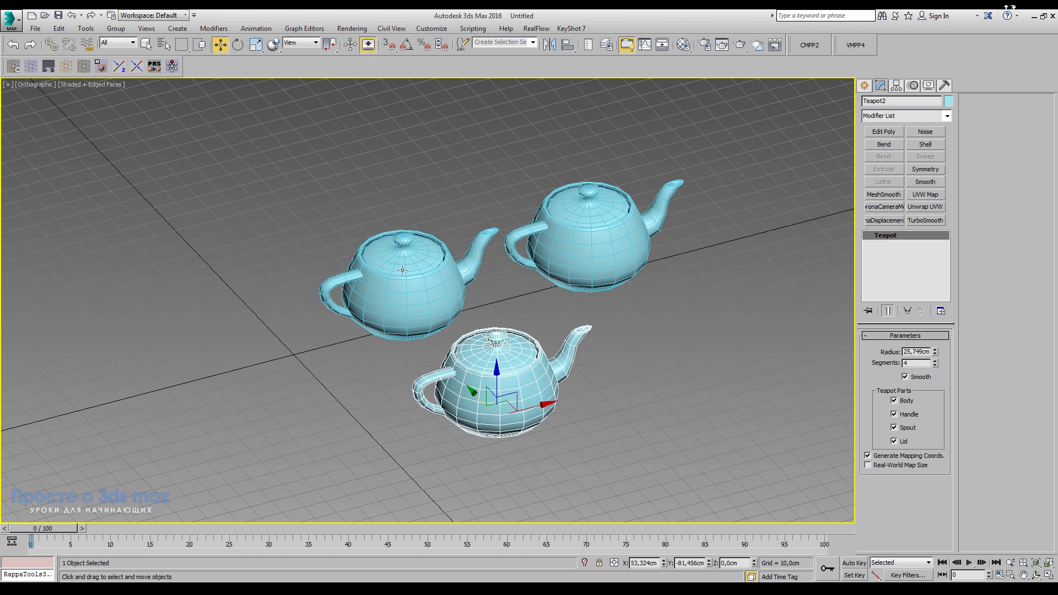
click(408, 295)
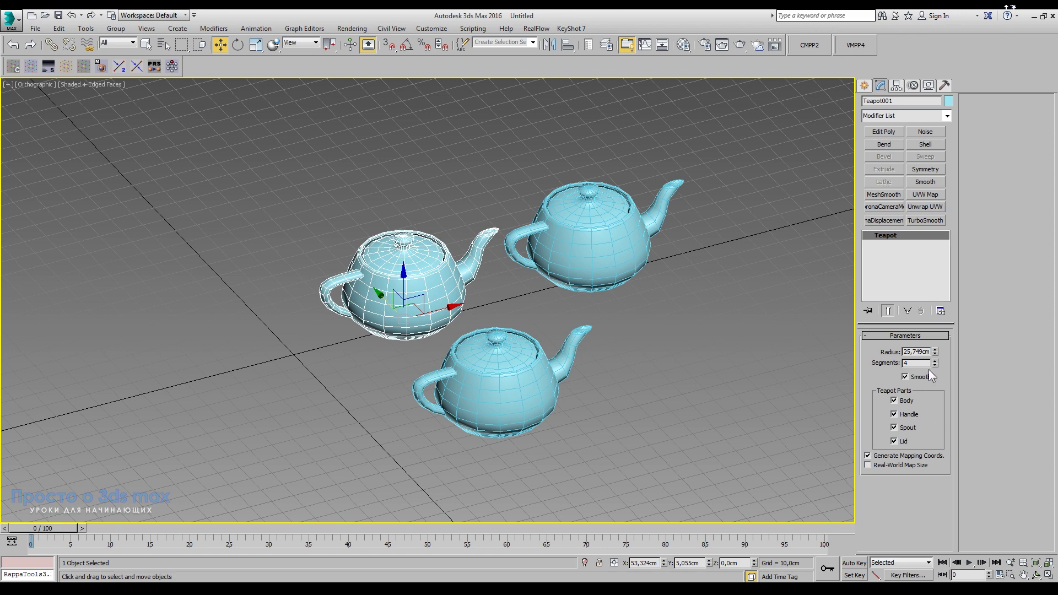
drag(936, 352, 935, 386)
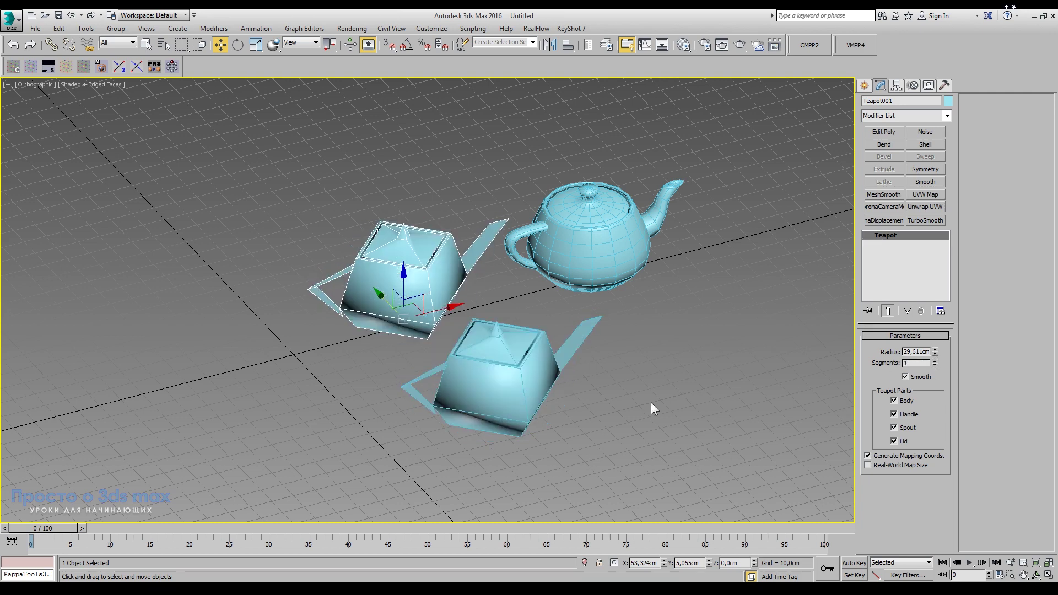
click(496, 381)
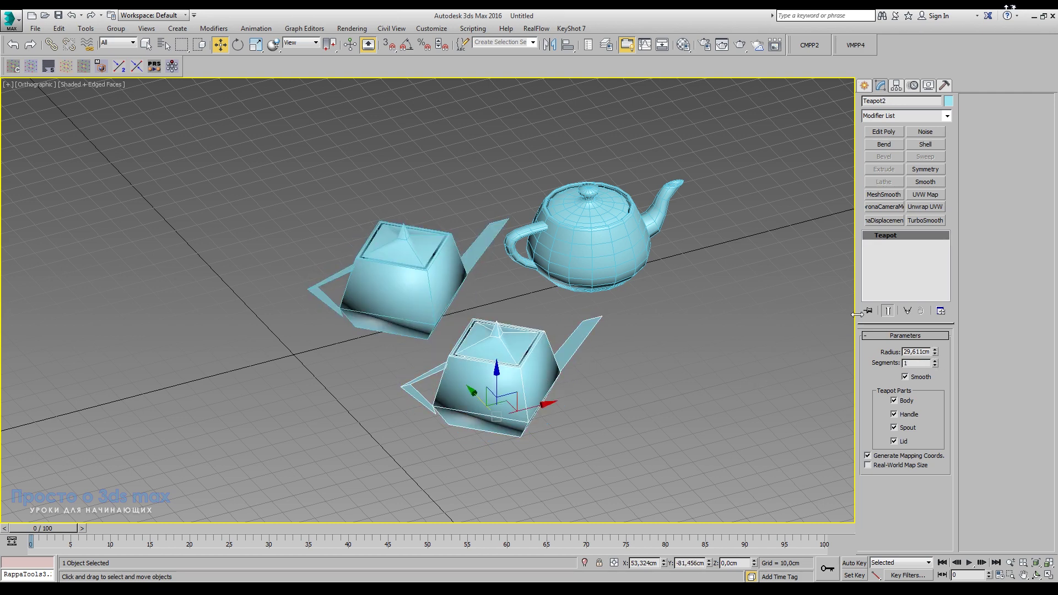
drag(935, 362, 942, 373)
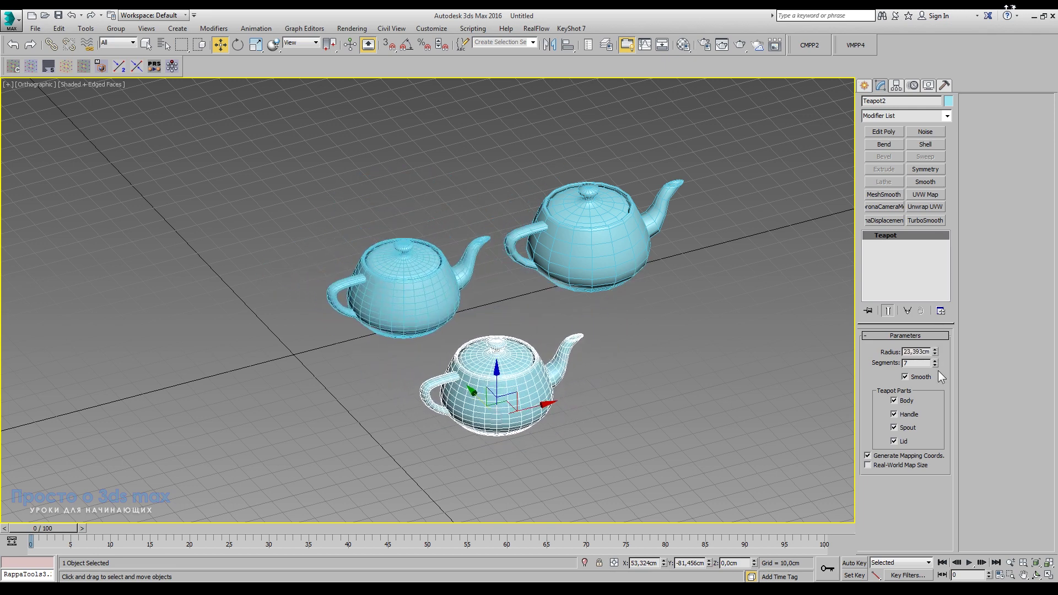
click(894, 414)
click(894, 441)
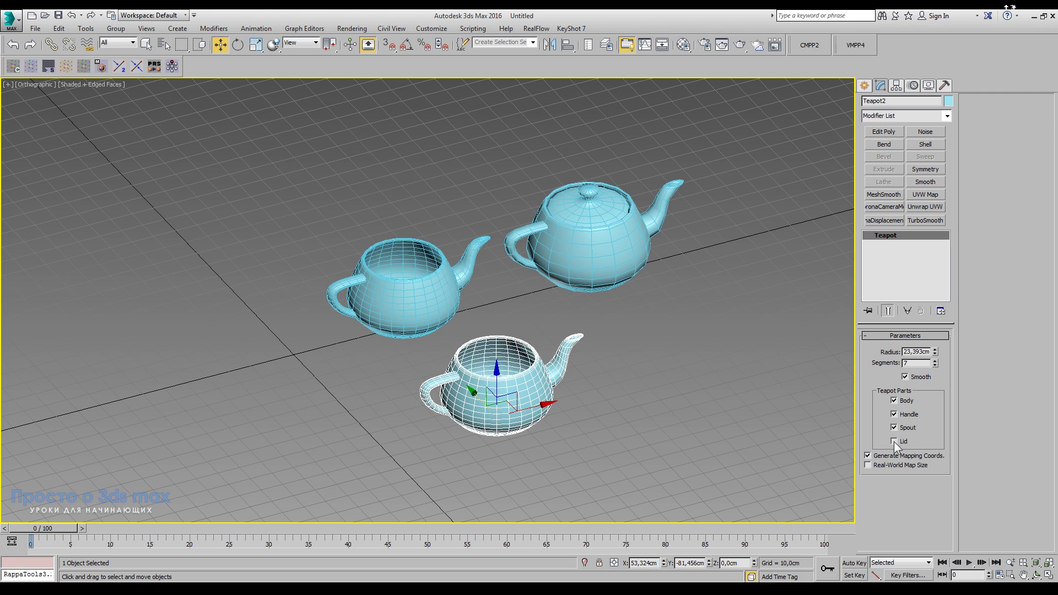
click(384, 291)
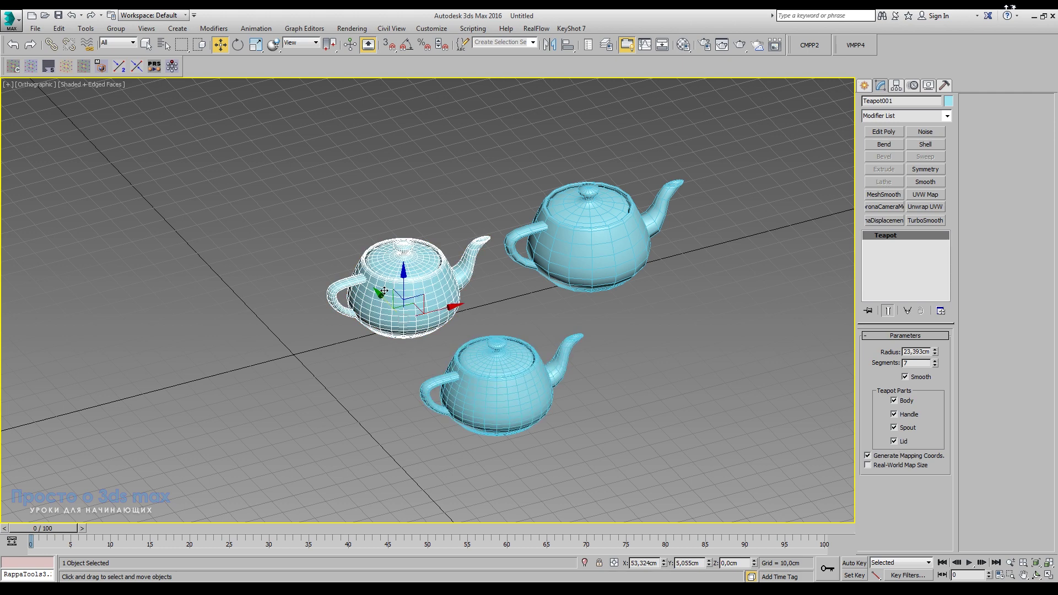
click(436, 401)
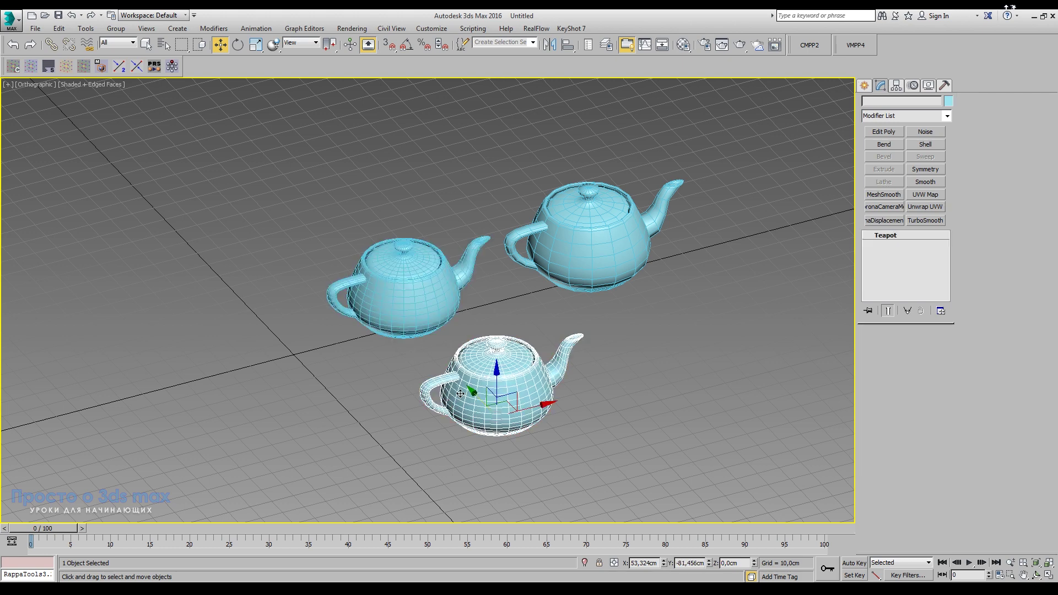
click(435, 296)
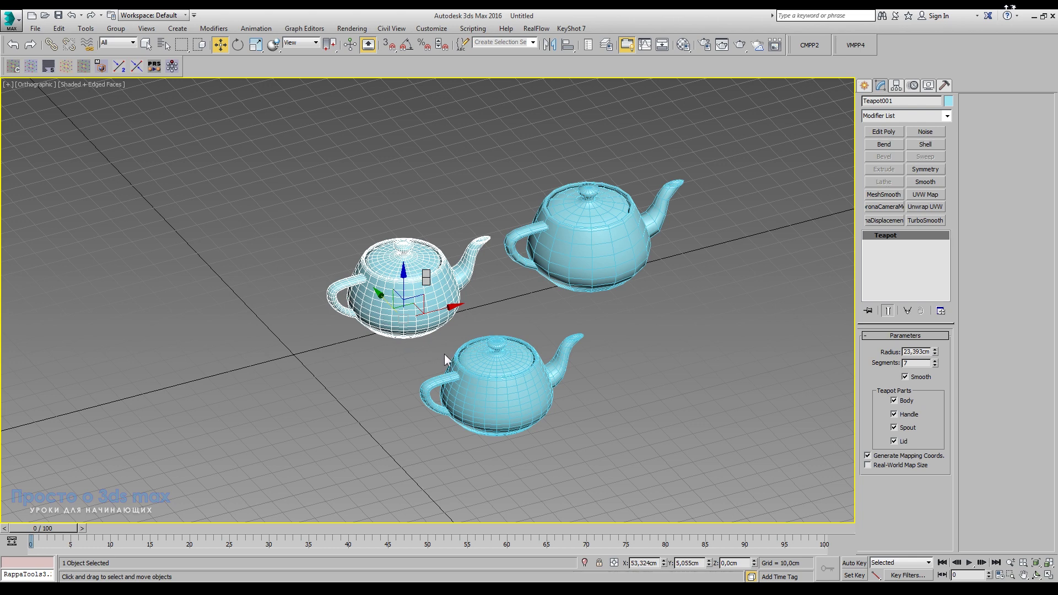
Step: Clone the left teapot as Reference Teapot003 and move it to the back left, Y 93.496 cm
key(ctrl+v)
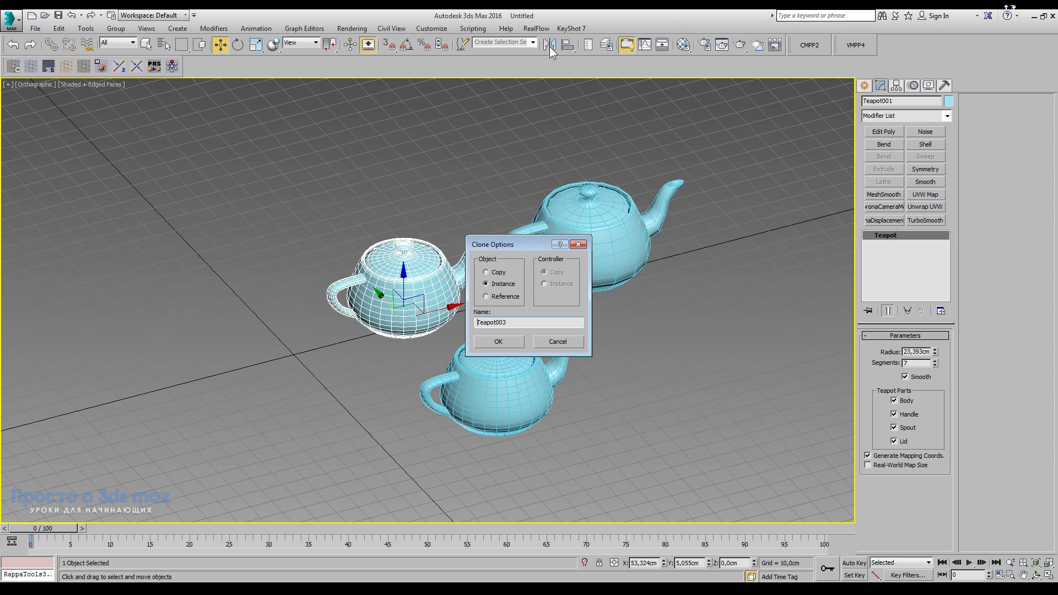
mouse_move(531, 244)
mouse_down()
mouse_move(494, 114)
mouse_move(463, 109)
mouse_up()
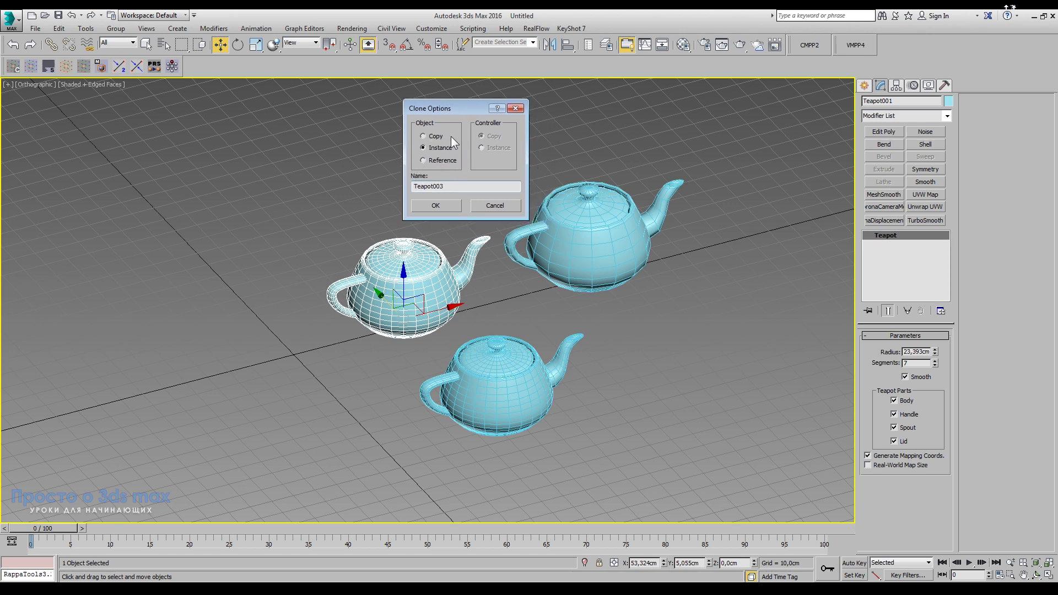
click(425, 159)
click(448, 206)
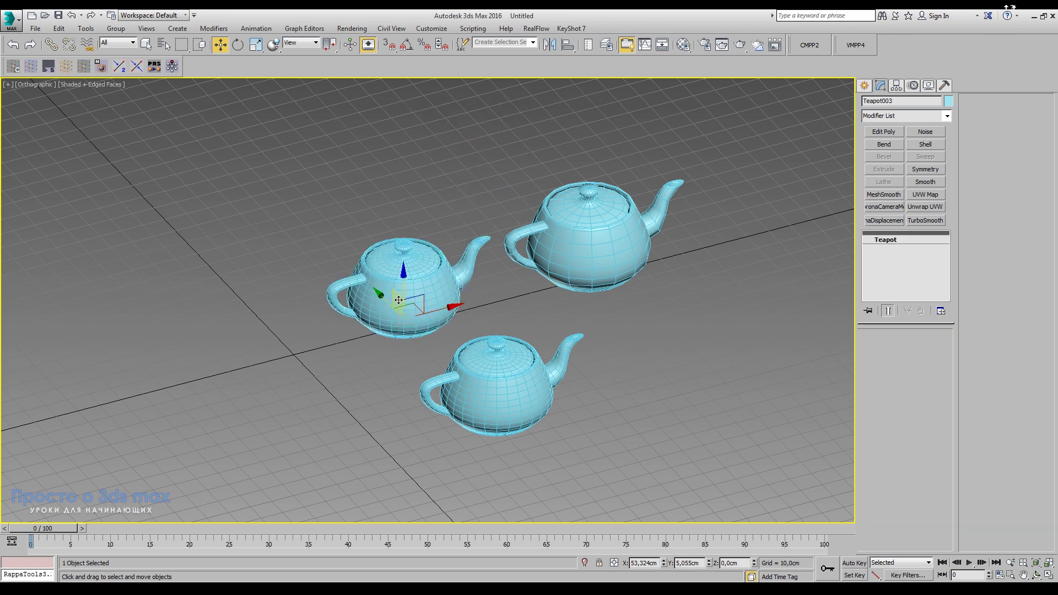
drag(415, 341, 320, 243)
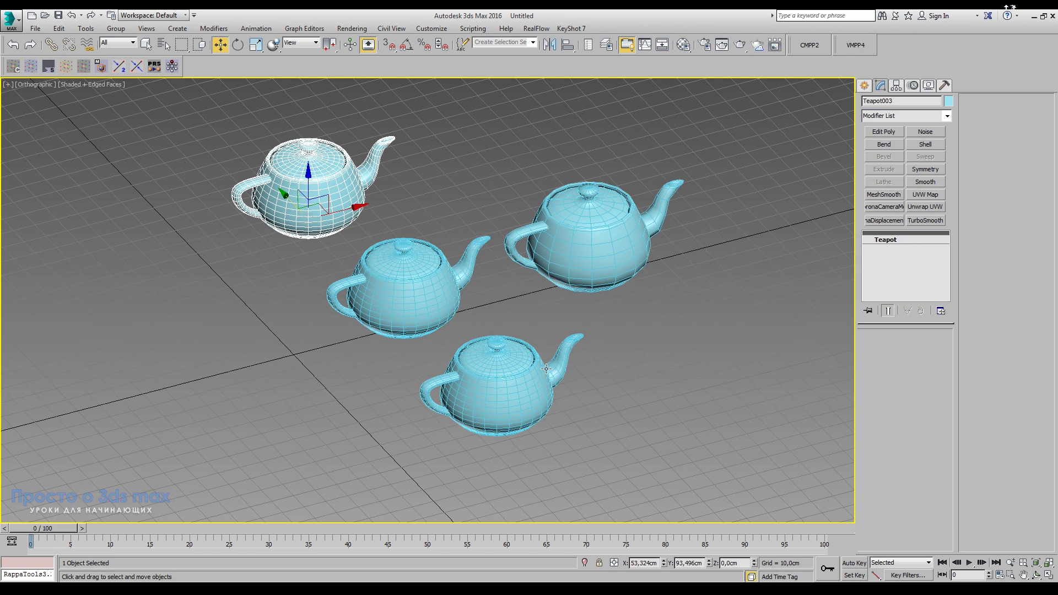
Step: Select each teapot in turn to inspect the linked clones' shared parameters
click(436, 293)
click(586, 247)
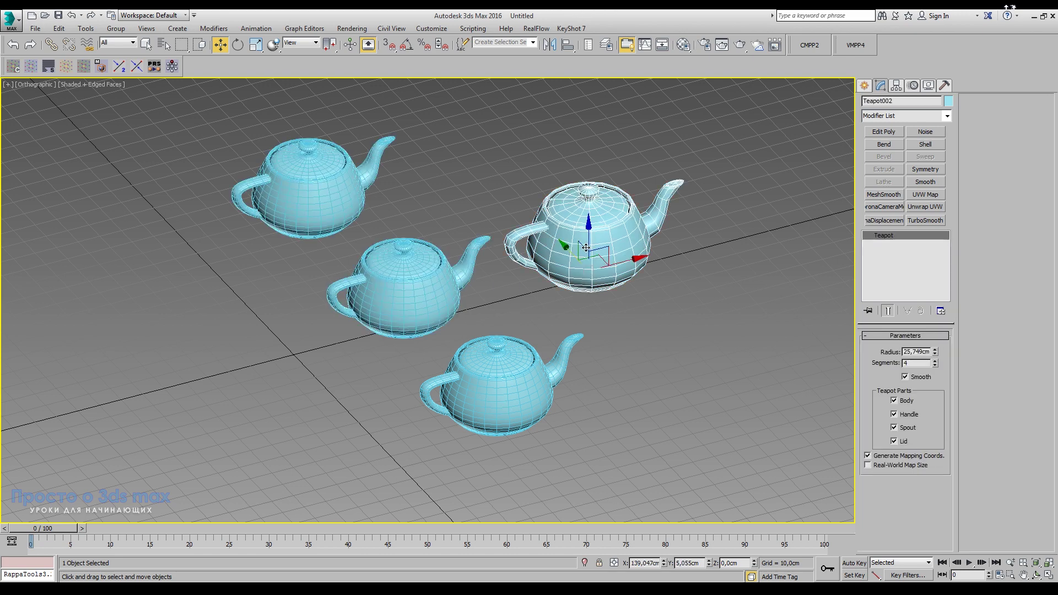
click(898, 256)
click(502, 375)
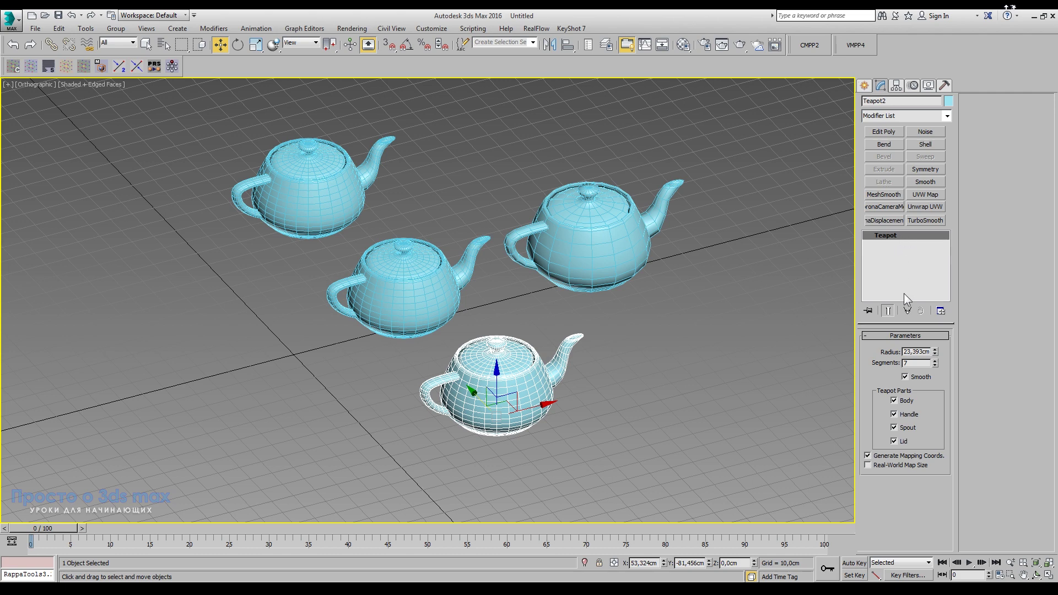
click(326, 187)
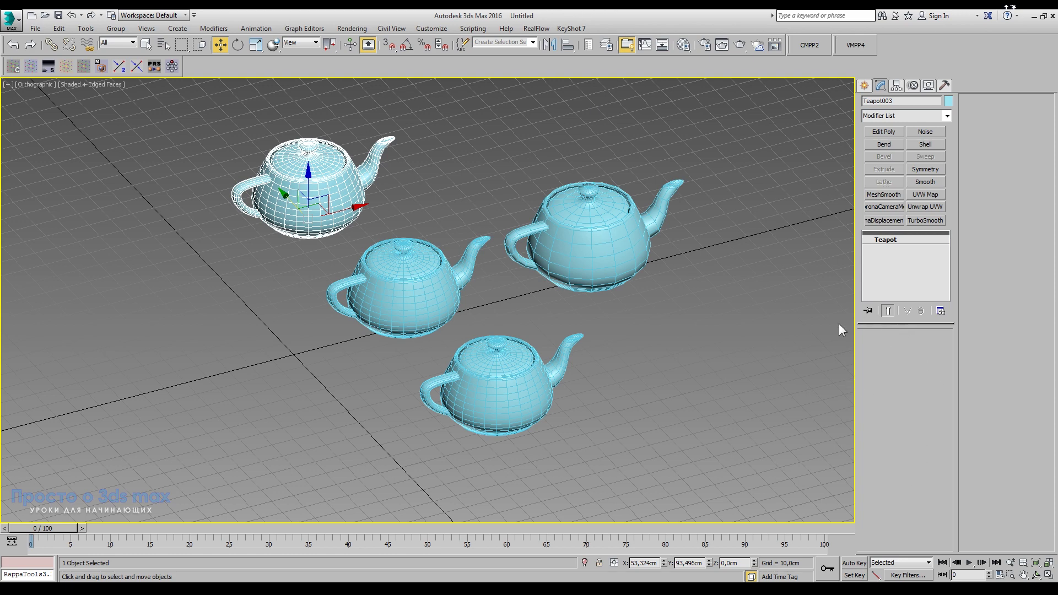
drag(395, 264, 389, 259)
click(302, 170)
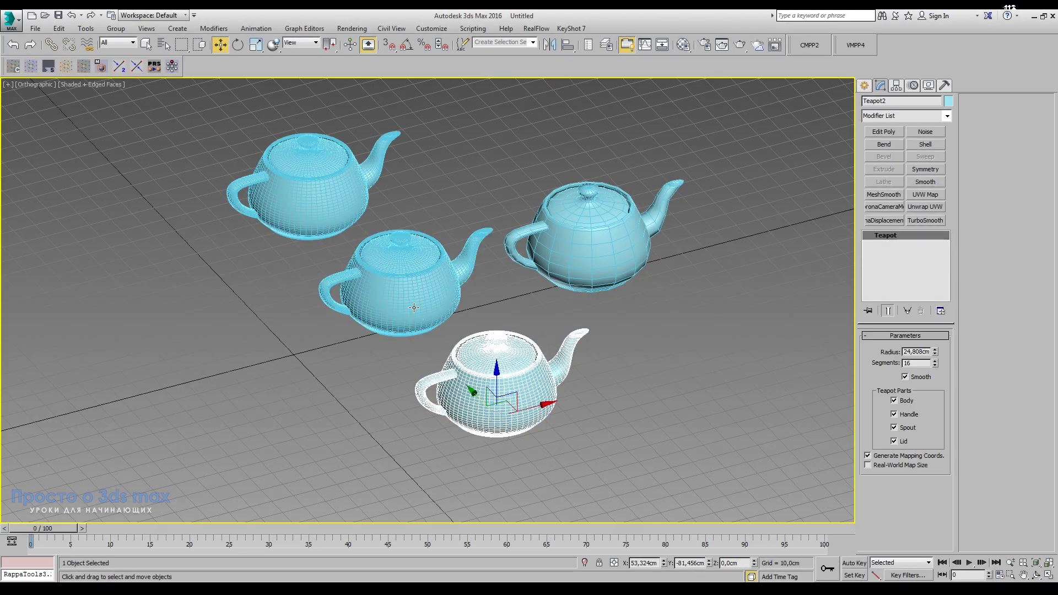
Step: Nudge the front teapot slightly forward and make it unique, independent of its instances
drag(480, 399, 484, 404)
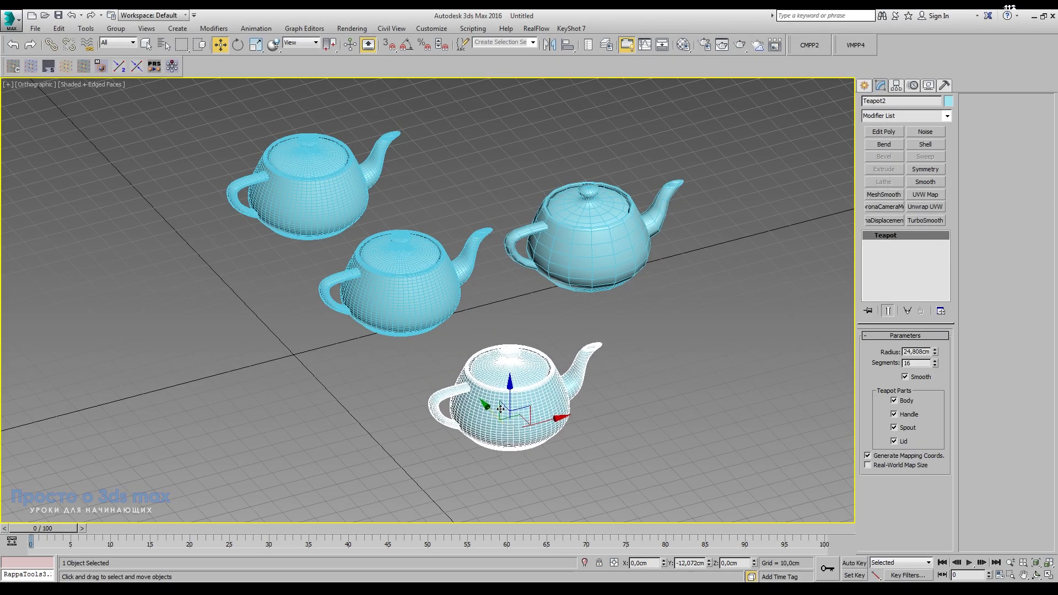
click(908, 312)
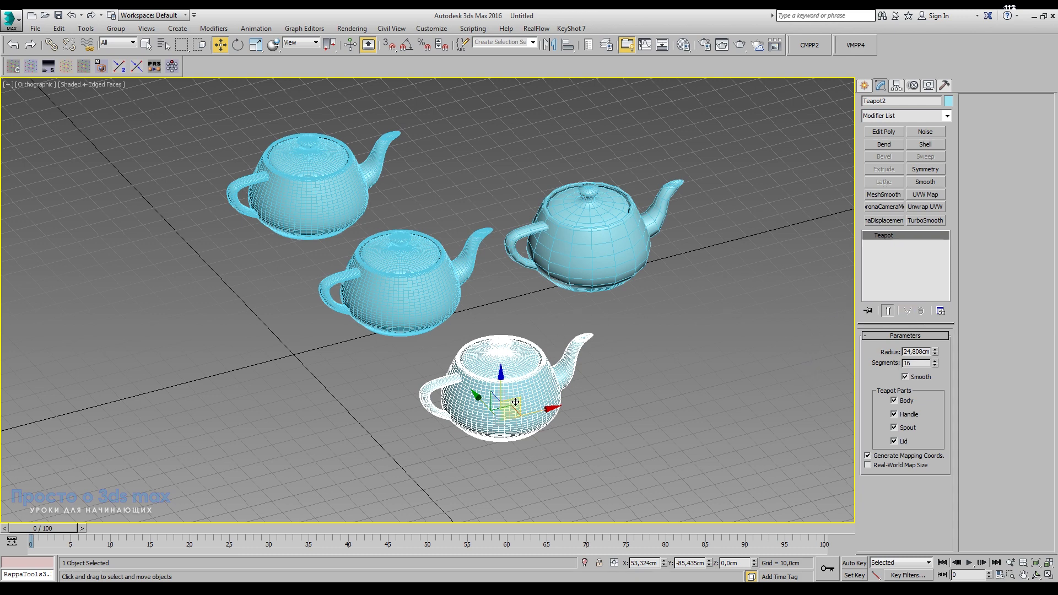
click(569, 226)
Step: Raise the linked teapots' radius to 26.297 cm and move the front teapot back to Y -73.882 cm
click(496, 386)
click(402, 281)
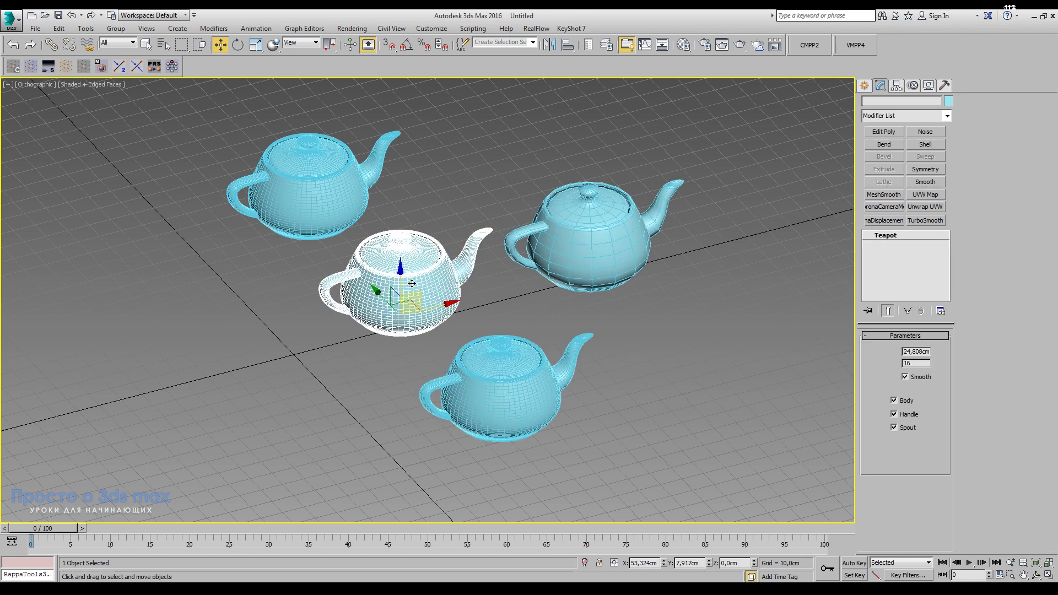
drag(935, 352, 935, 347)
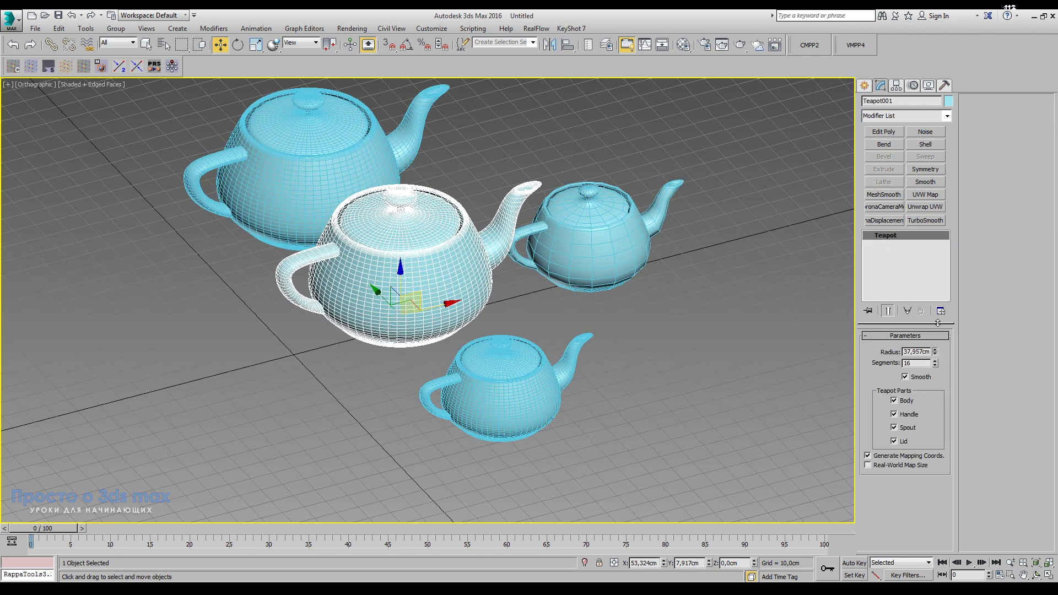
click(528, 399)
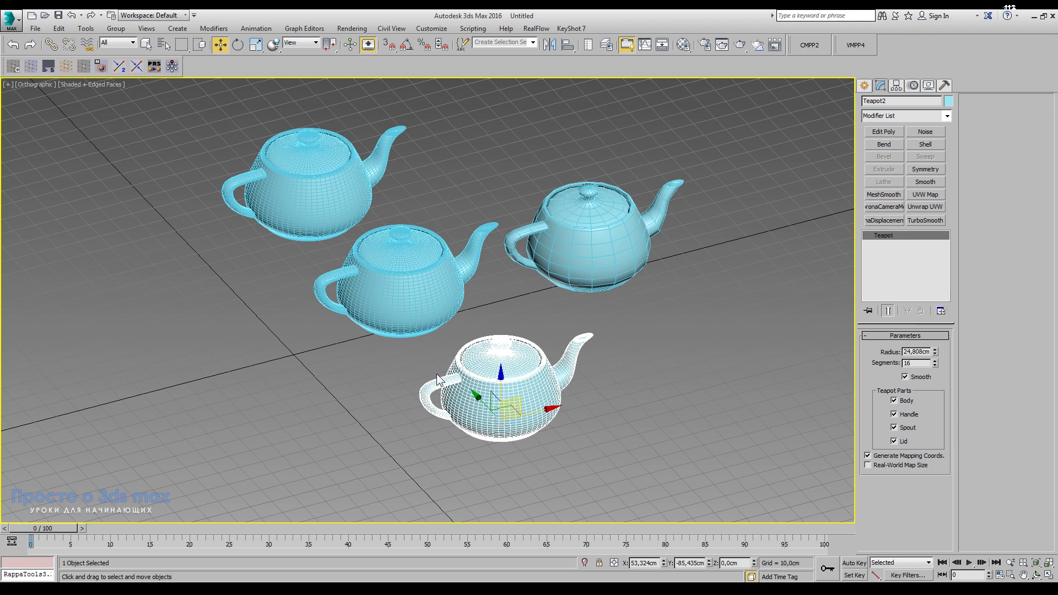
drag(481, 401, 468, 387)
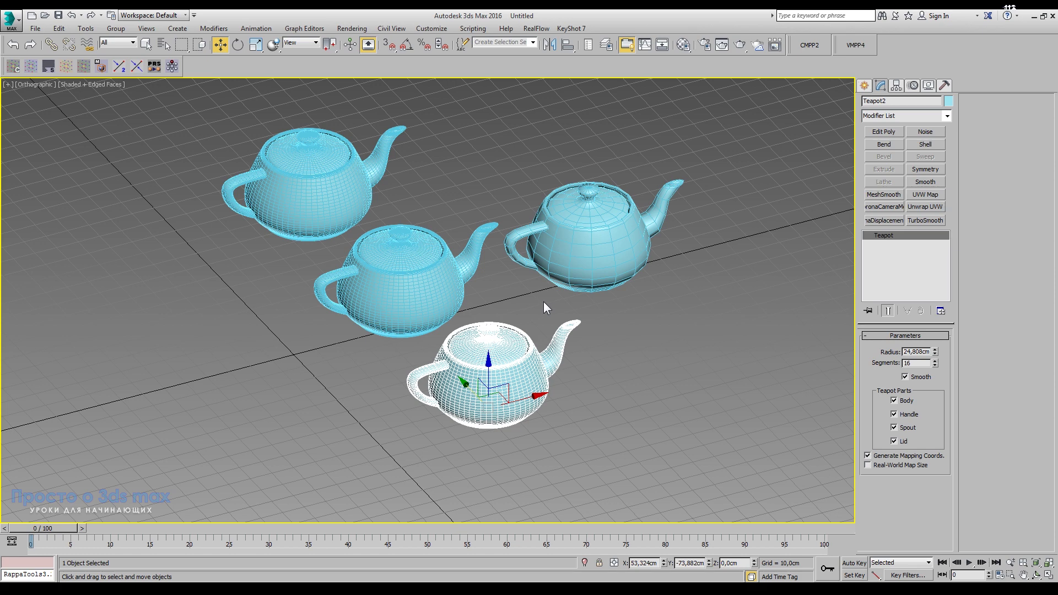
click(558, 240)
Step: Drag the middle teapot to X -1.746, Y 7.917 cm and recentre the view
click(395, 284)
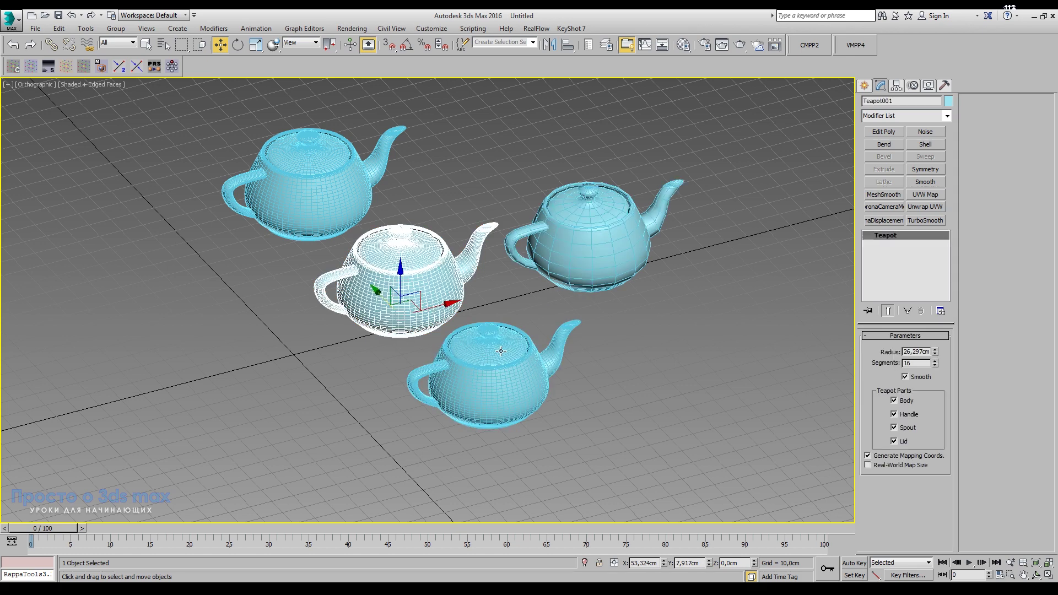
drag(431, 309, 266, 351)
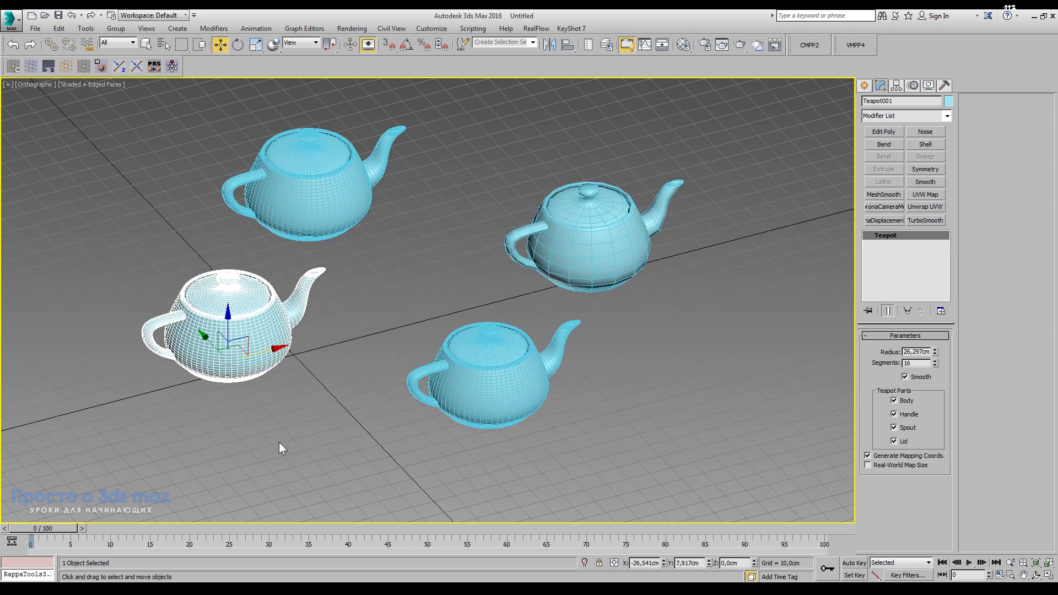
mouse_move(279, 442)
middle_down()
mouse_move(544, 405)
mouse_move(423, 449)
middle_up()
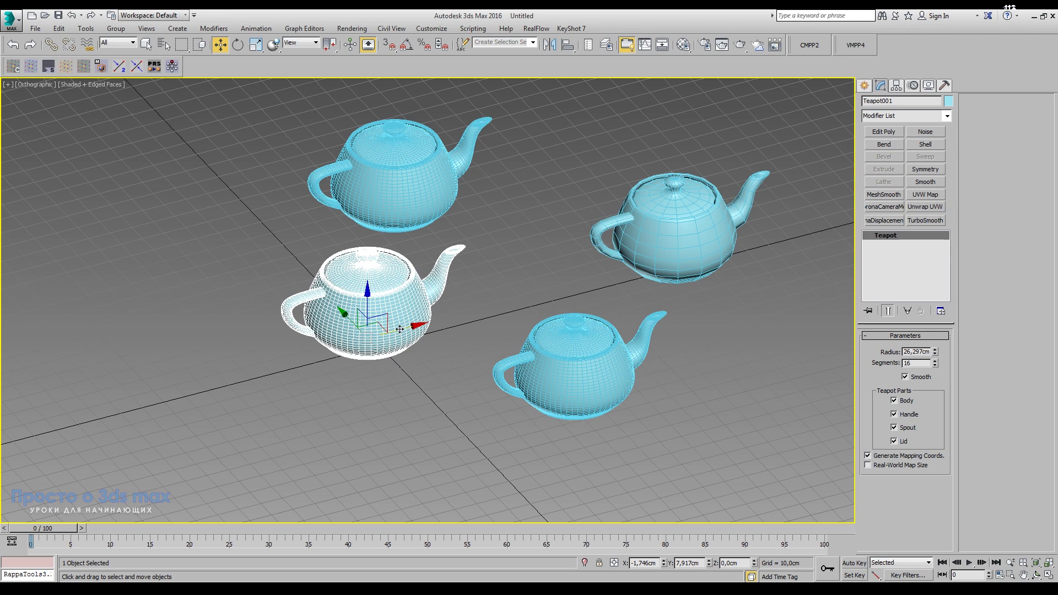
Step: Shift-drag a copy of the teapot to X 76.372 cm, bringing up Clone Options for Teapot004
shift+drag(399, 329, 558, 305)
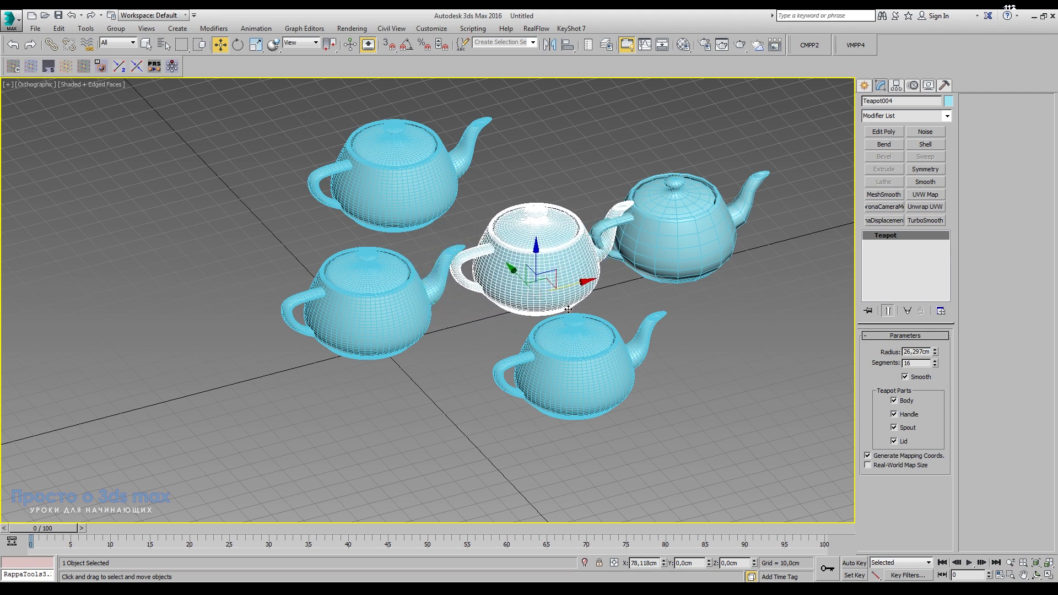
shift+drag(557, 305, 576, 301)
drag(530, 236, 216, 162)
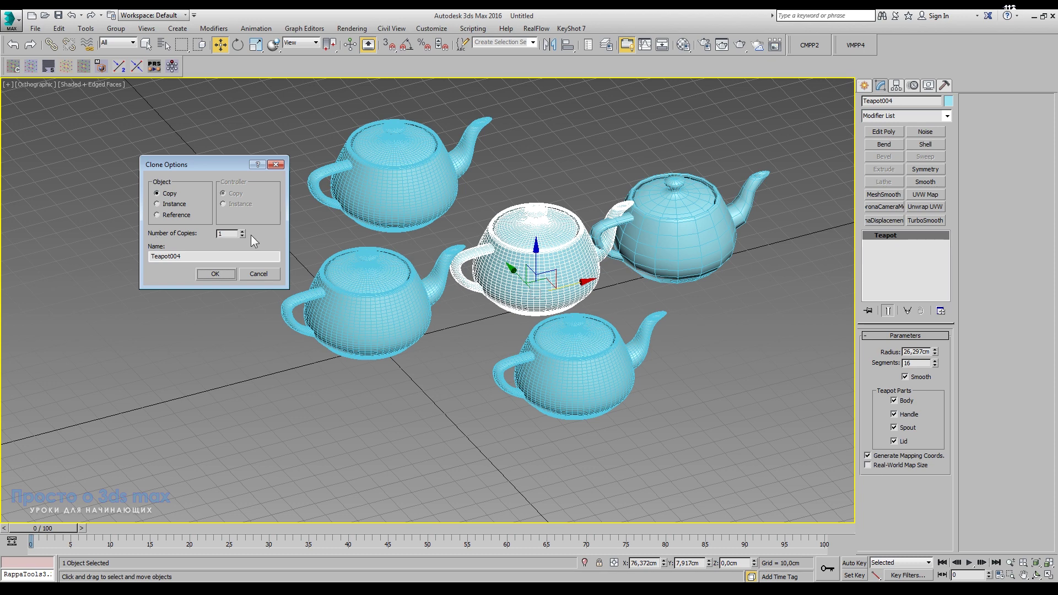
Step: Make 2 clone copies that continue the teapot row to the right
click(243, 233)
click(200, 254)
click(216, 274)
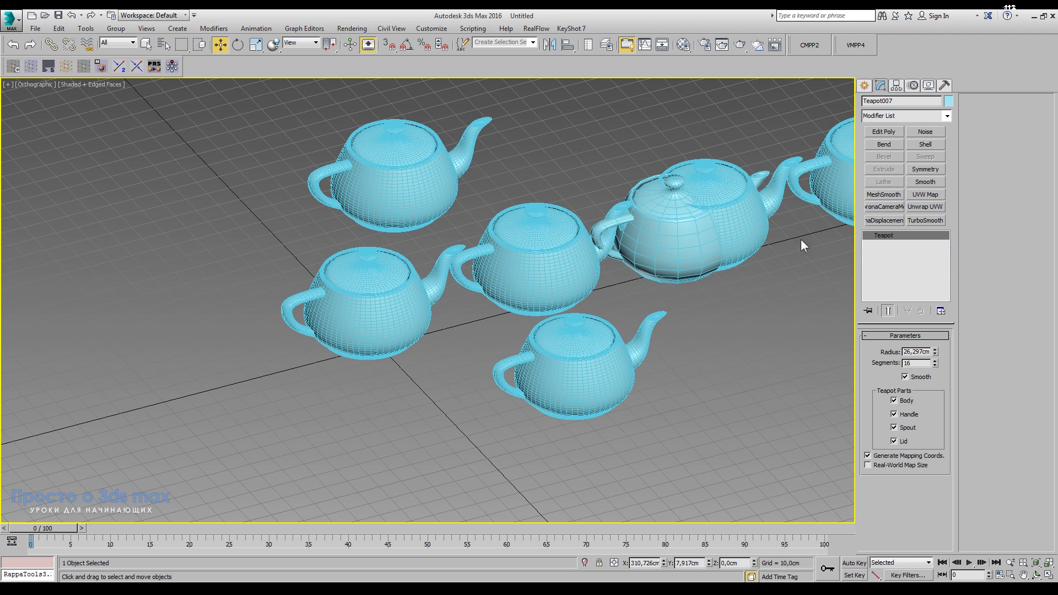
Step: Delete the low-poly teapot that overlaps the row
middle_drag(794, 361, 559, 452)
click(417, 326)
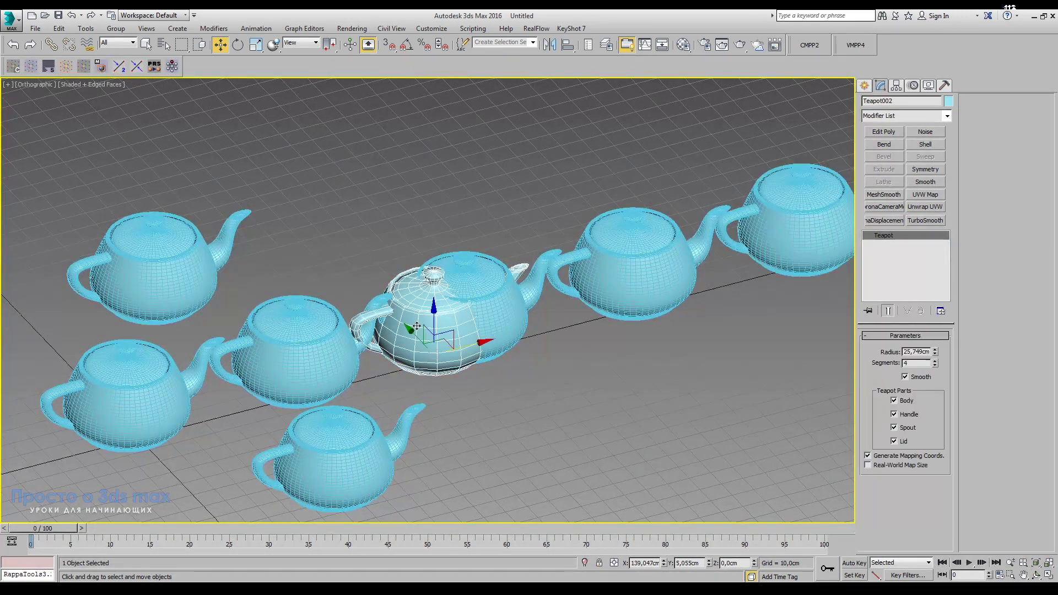
key(Delete)
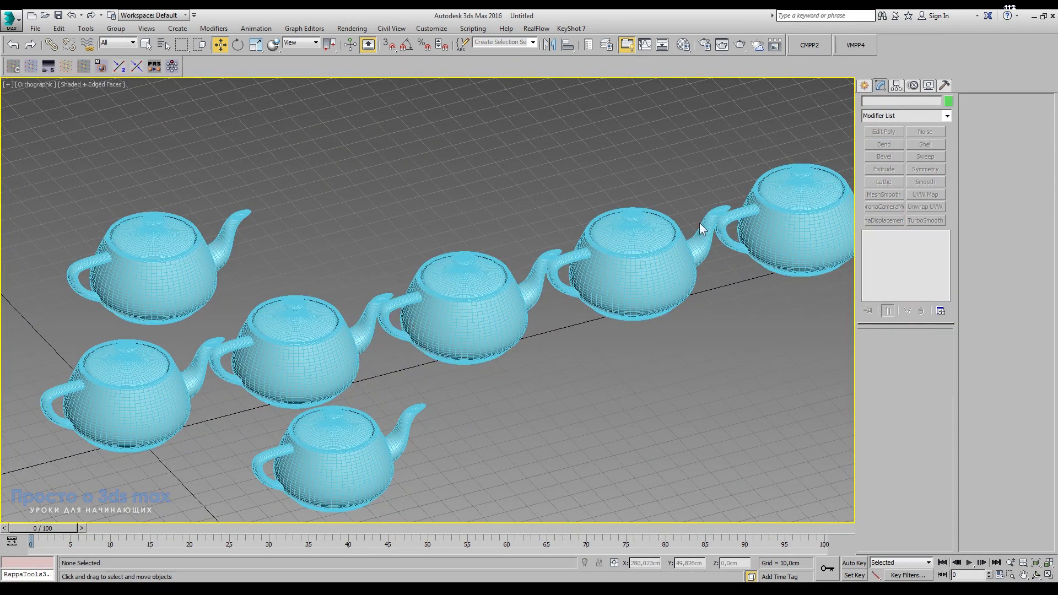
Step: Select each row teapot in turn, Teapot004 through Teapot007, to check them
click(782, 215)
click(678, 248)
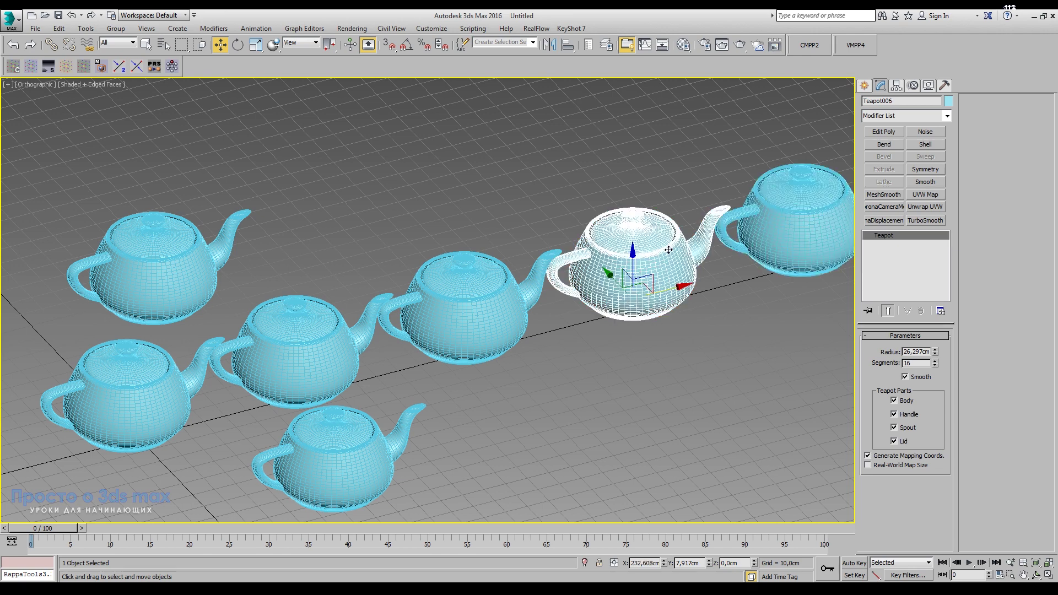
click(468, 279)
click(318, 324)
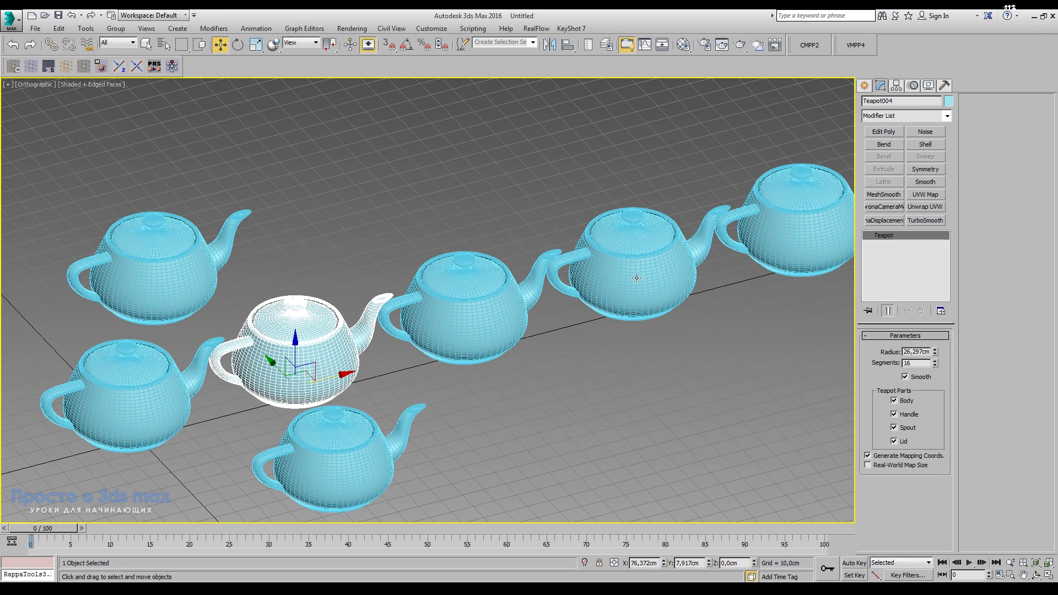
click(467, 303)
click(672, 249)
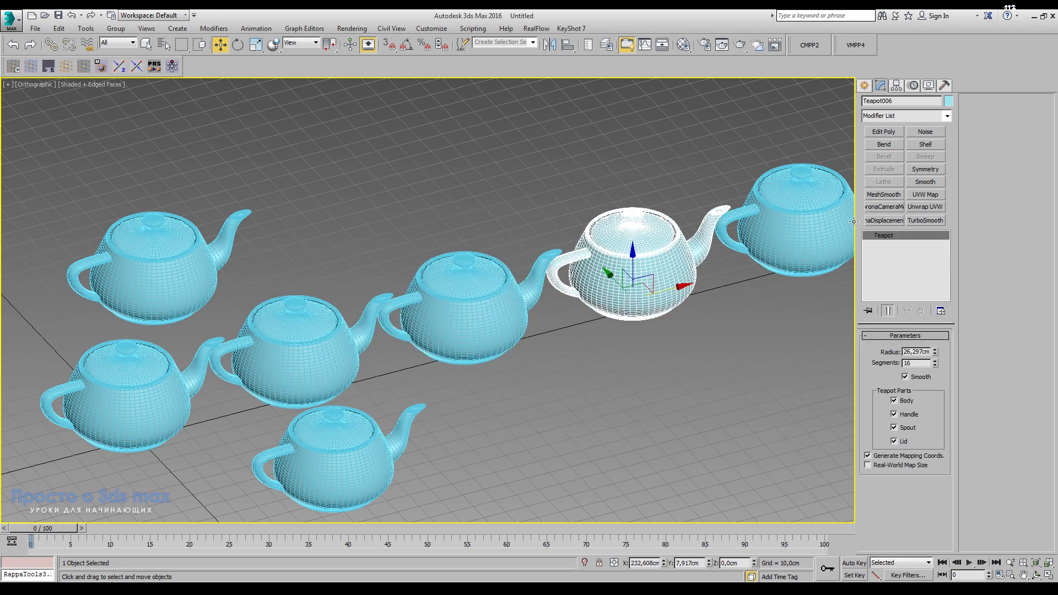
click(811, 221)
scroll(449, 372, down, 2)
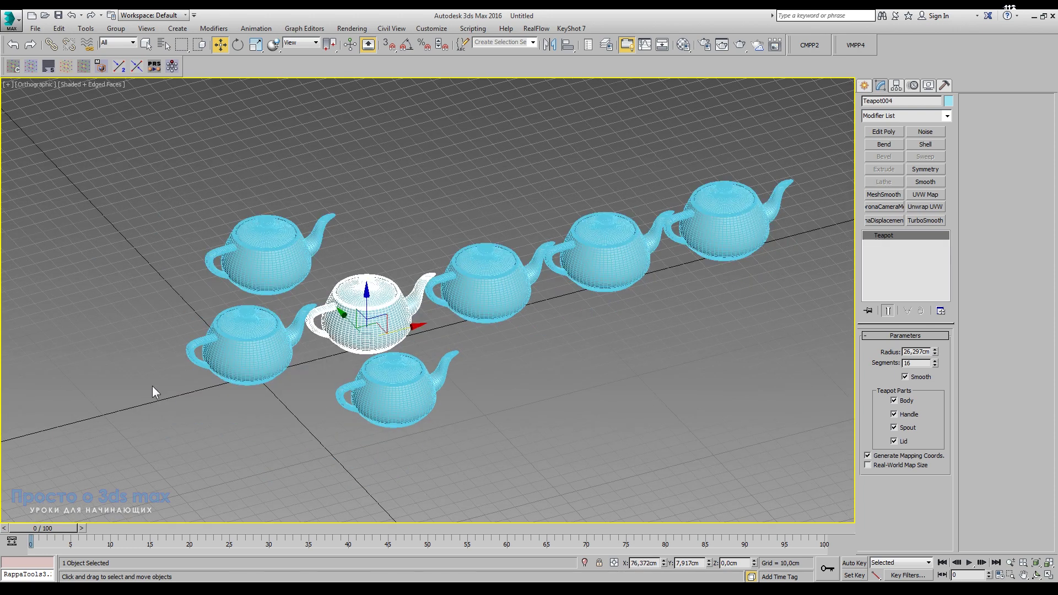
Step: Rotate-clone the left front teapot about Z into 4 copies, Teapot008 to Teapot011
click(234, 359)
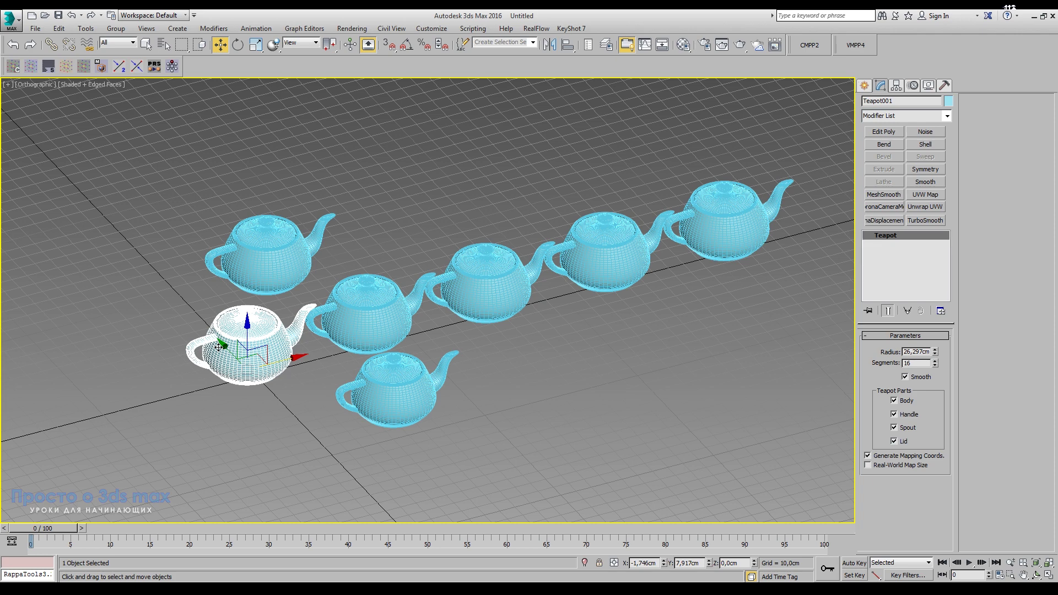
key(e)
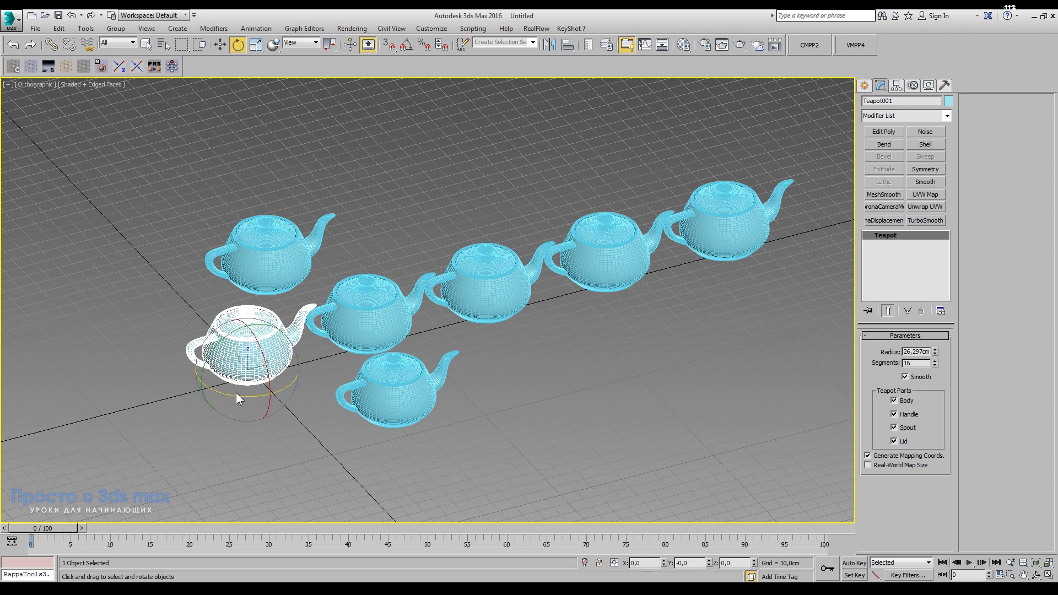
mouse_move(241, 397)
mouse_down()
mouse_move(172, 413)
mouse_move(176, 355)
mouse_up()
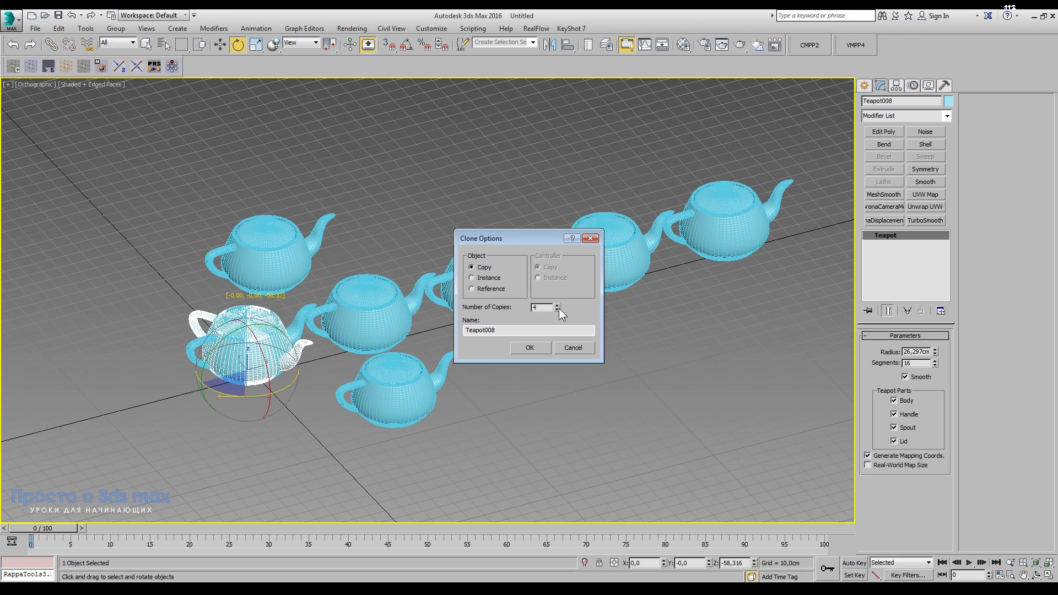
click(537, 348)
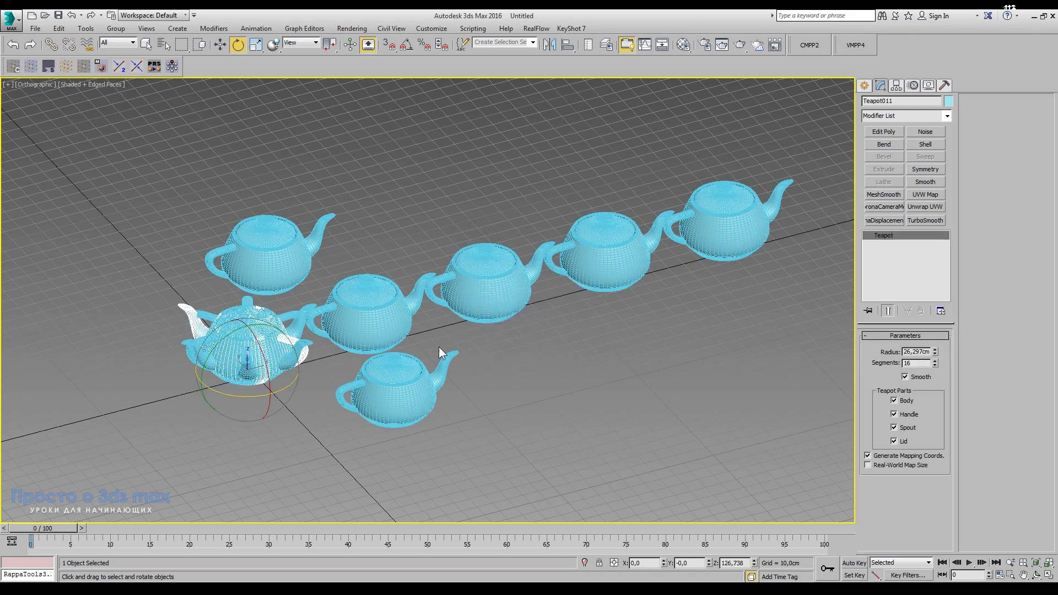
mouse_move(408, 331)
alt+middle_down()
mouse_move(392, 377)
mouse_move(345, 353)
mouse_move(393, 384)
mouse_move(345, 359)
mouse_move(398, 347)
mouse_move(399, 377)
mouse_move(403, 328)
alt+middle_up()
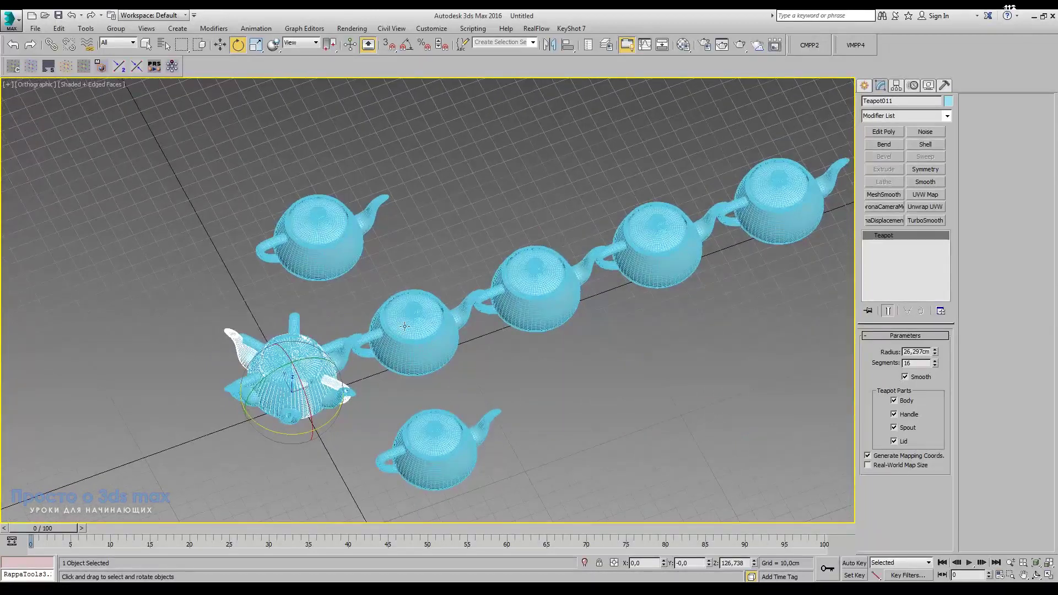
Step: Make Teapot012, a uniformly scaled copy of Teapot004 at 79.288%
click(256, 44)
click(443, 342)
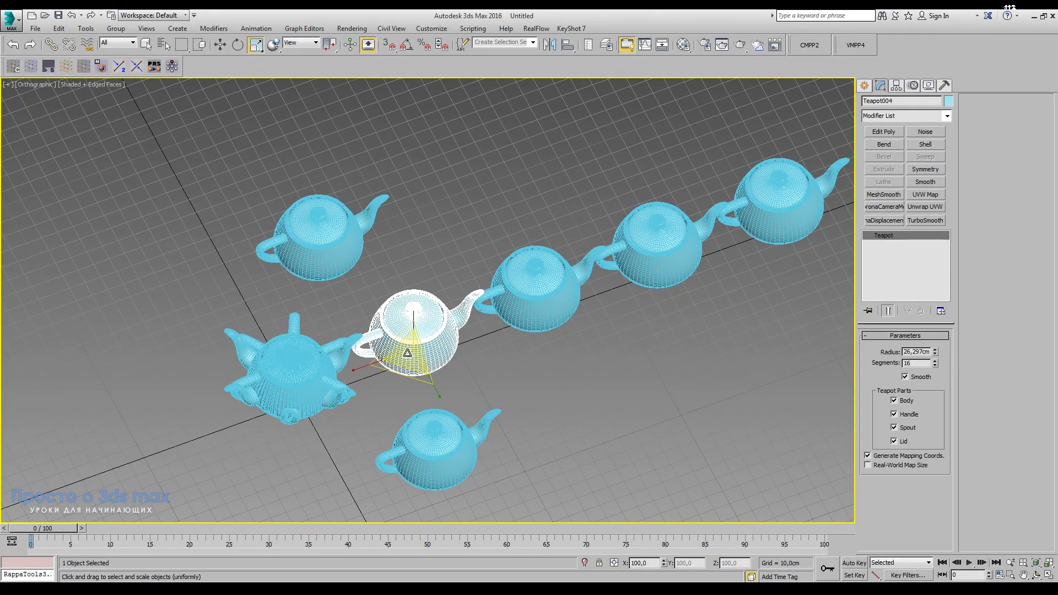
shift+drag(408, 353, 410, 289)
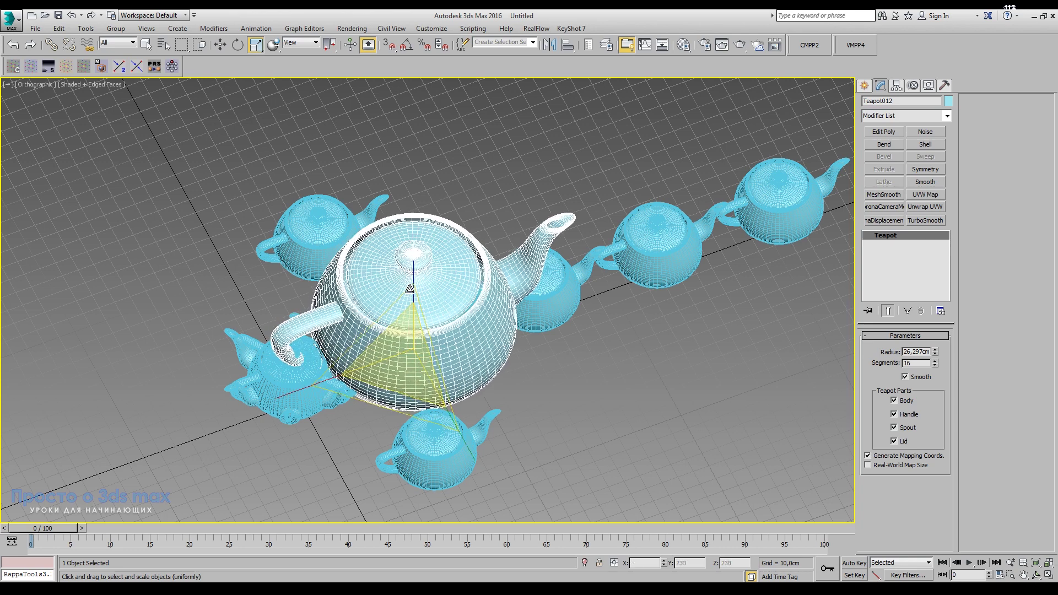
shift+drag(409, 288, 415, 377)
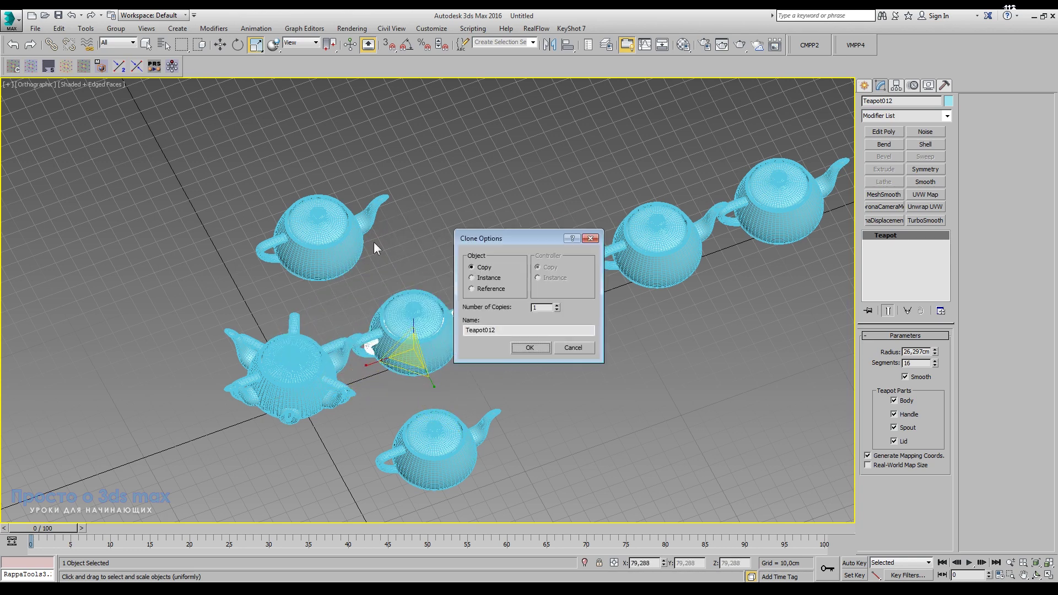
click(530, 347)
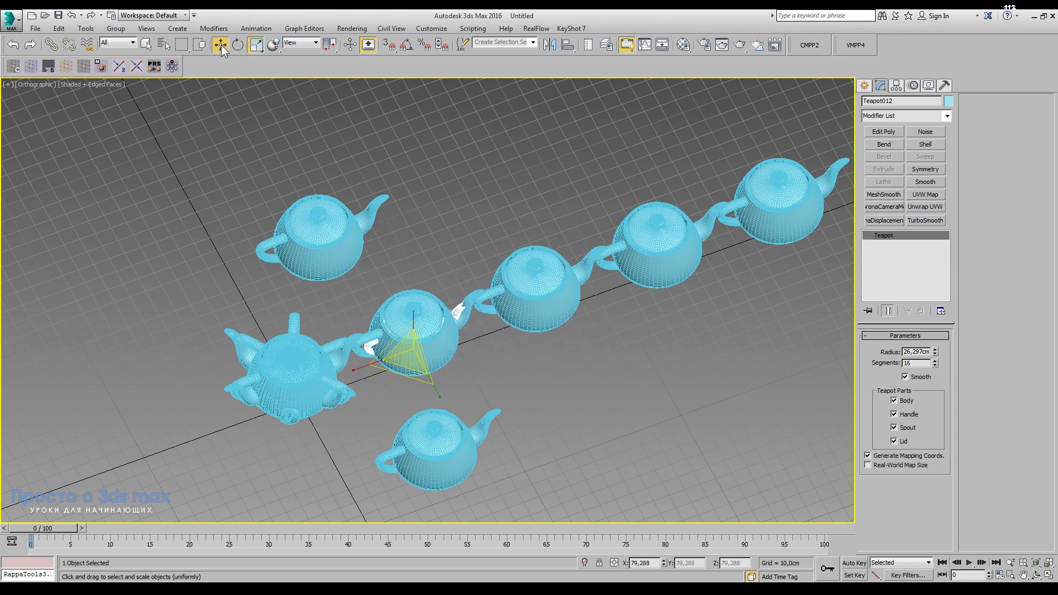
Step: Move Teapot012 forward along Y to -38.817 cm
key(w)
drag(399, 319, 435, 377)
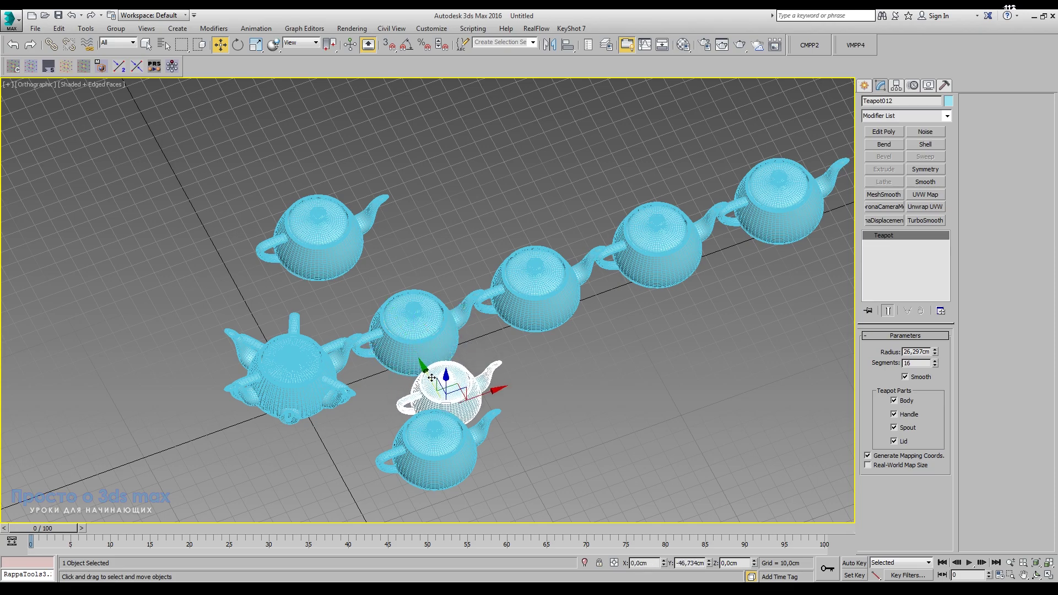
mouse_move(611, 458)
alt+middle_down()
mouse_move(547, 423)
mouse_move(623, 411)
mouse_move(612, 417)
mouse_move(579, 362)
mouse_move(555, 435)
mouse_move(626, 428)
mouse_move(622, 456)
mouse_move(440, 427)
alt+middle_up()
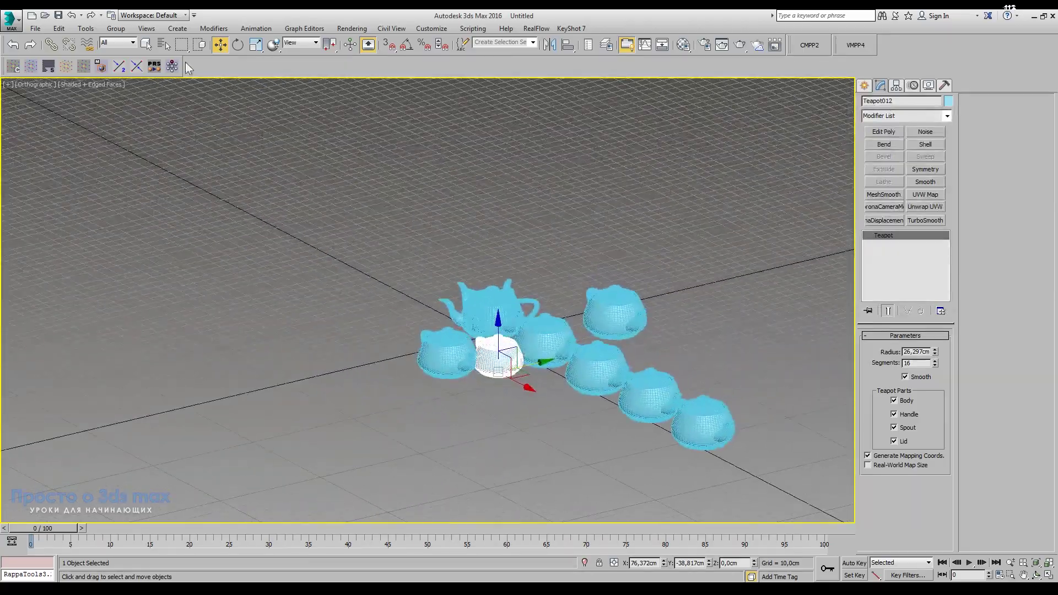